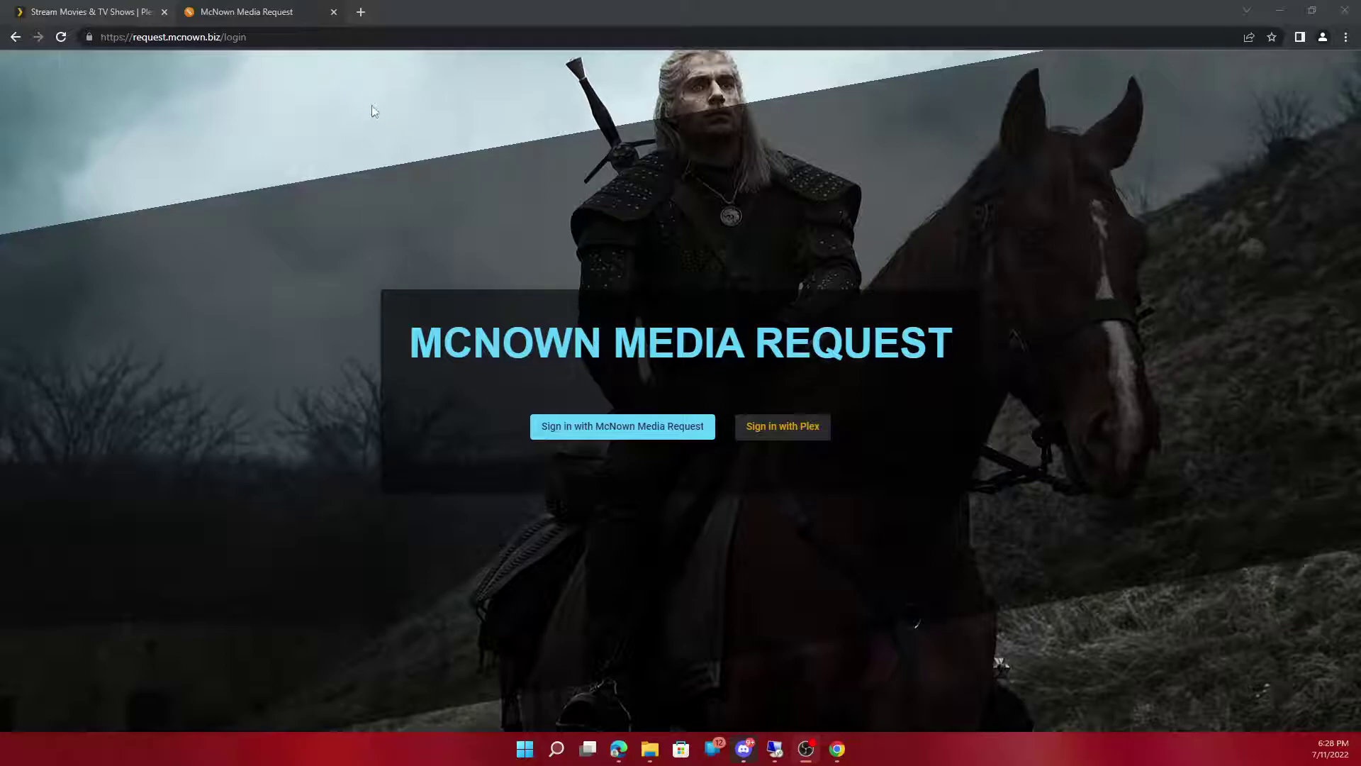
Step: Select the word 'request' in the login page's web address
left_click(251, 41)
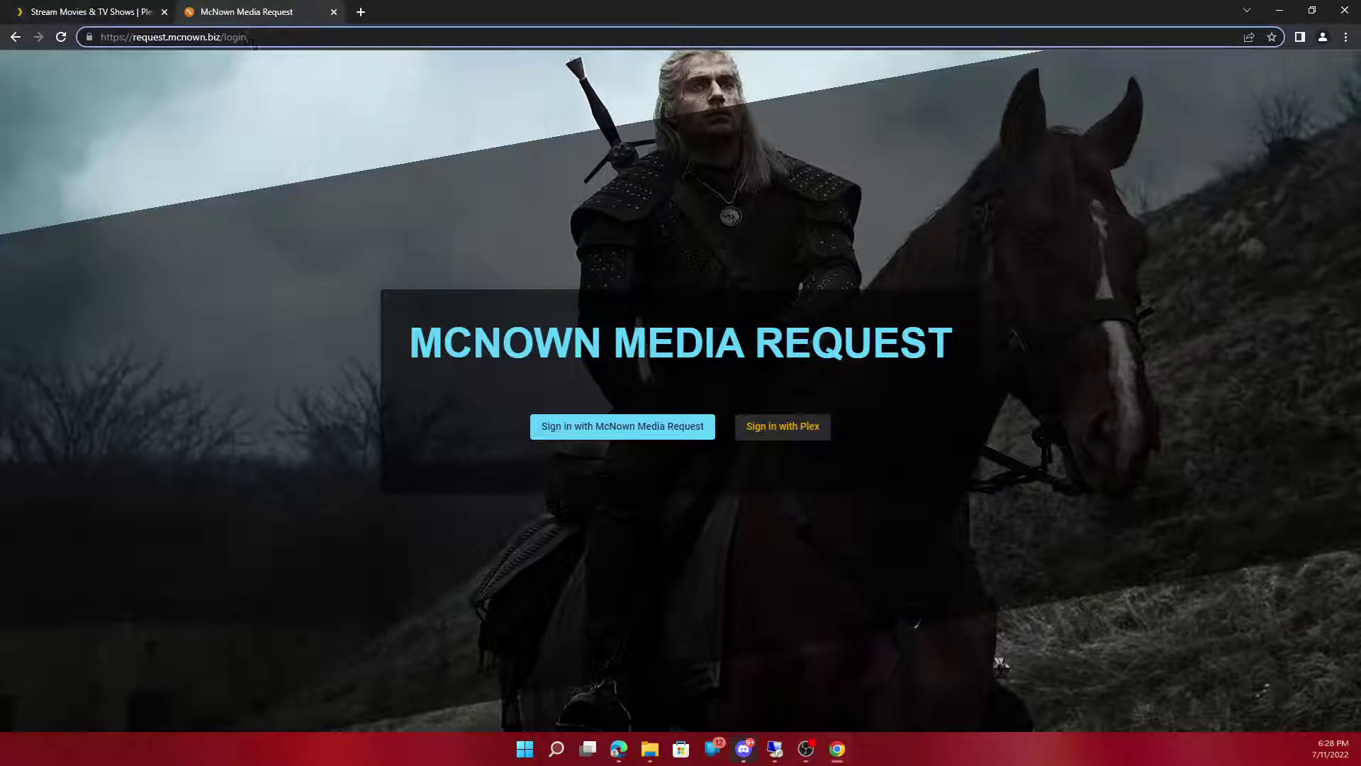
key("ctrl+a")
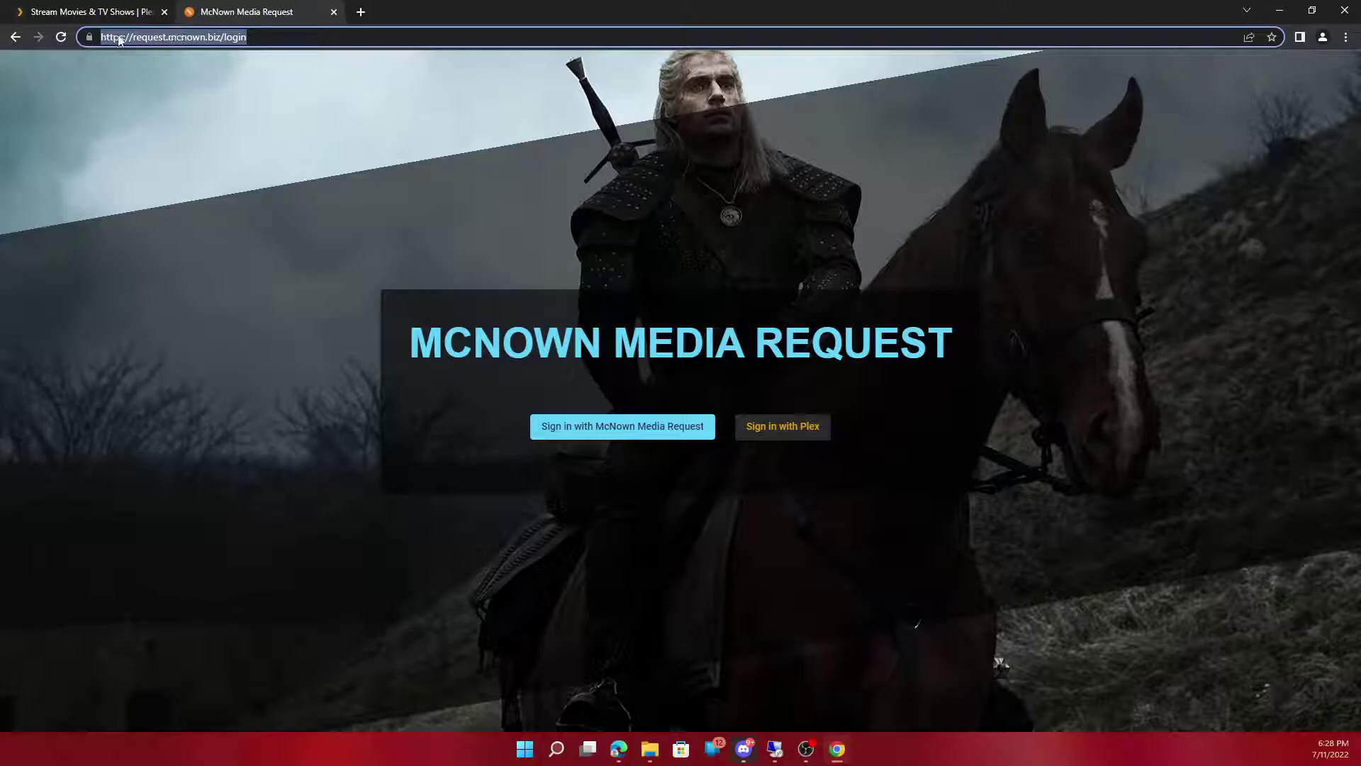
left_click_drag(132, 40, 257, 29)
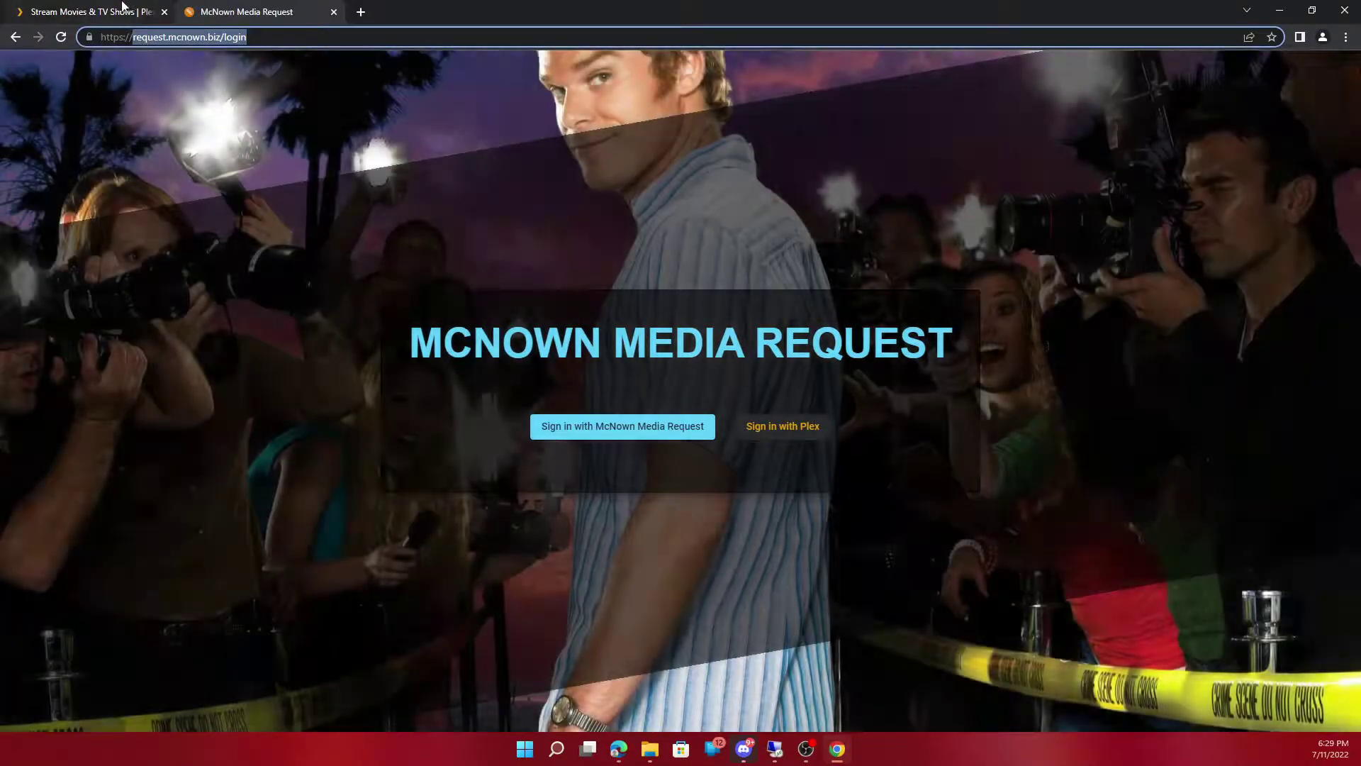
Step: Sign in to Plex with the account e-mail and password, correcting the password once
left_click(122, 7)
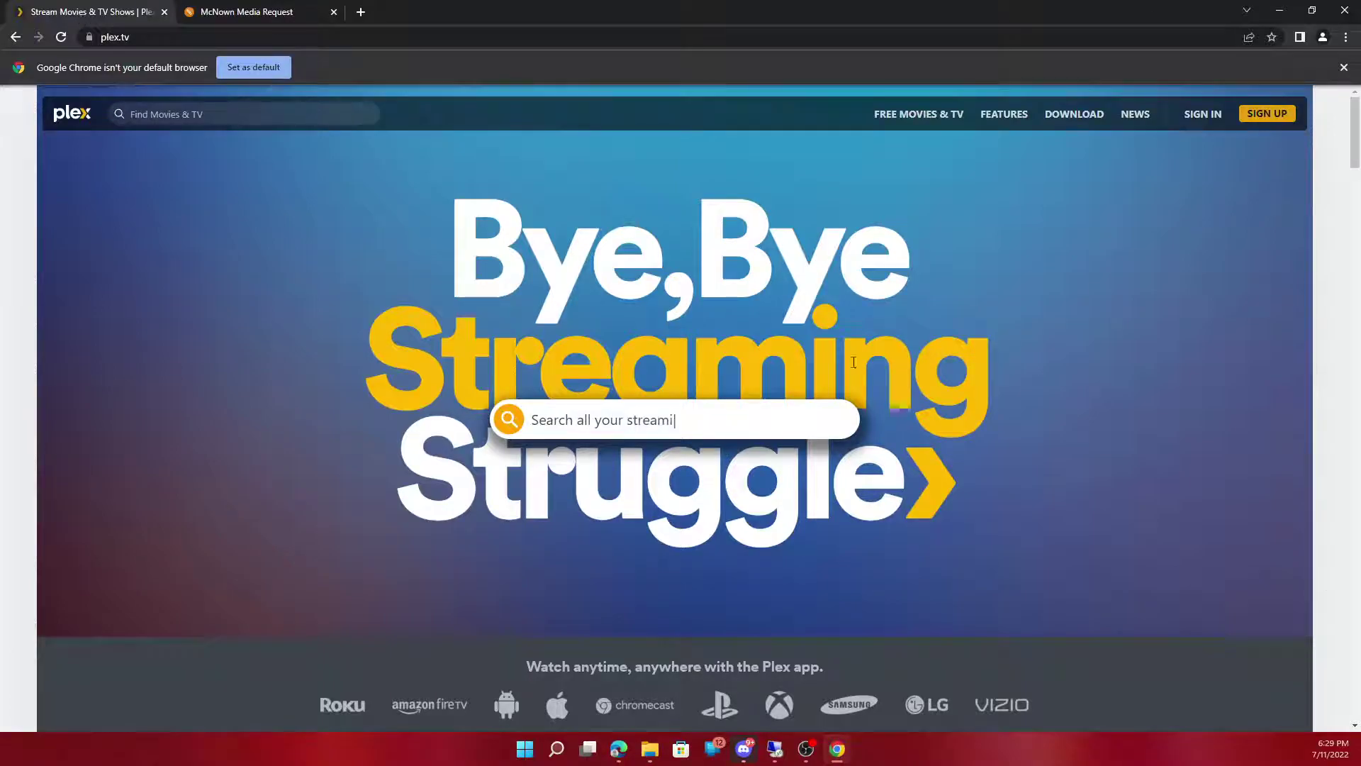
left_click(1209, 118)
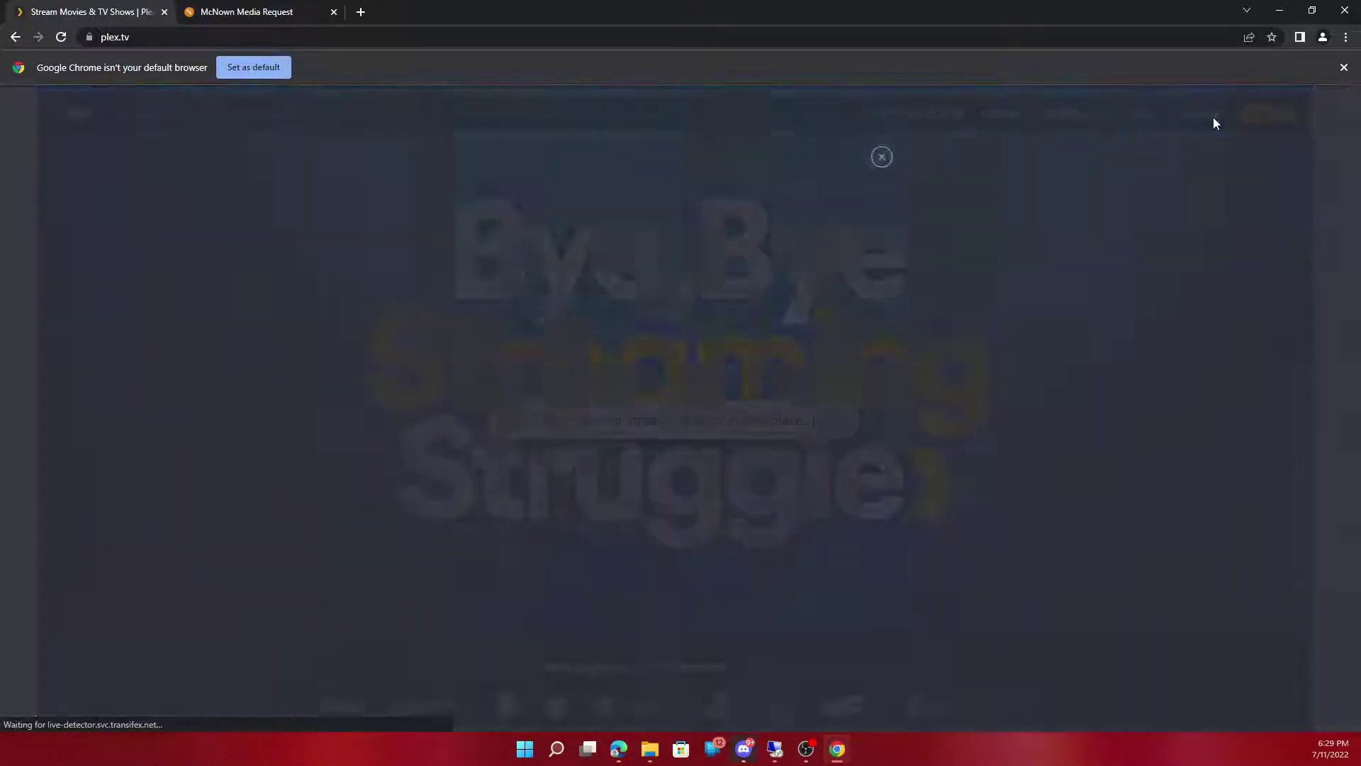
left_click(636, 444)
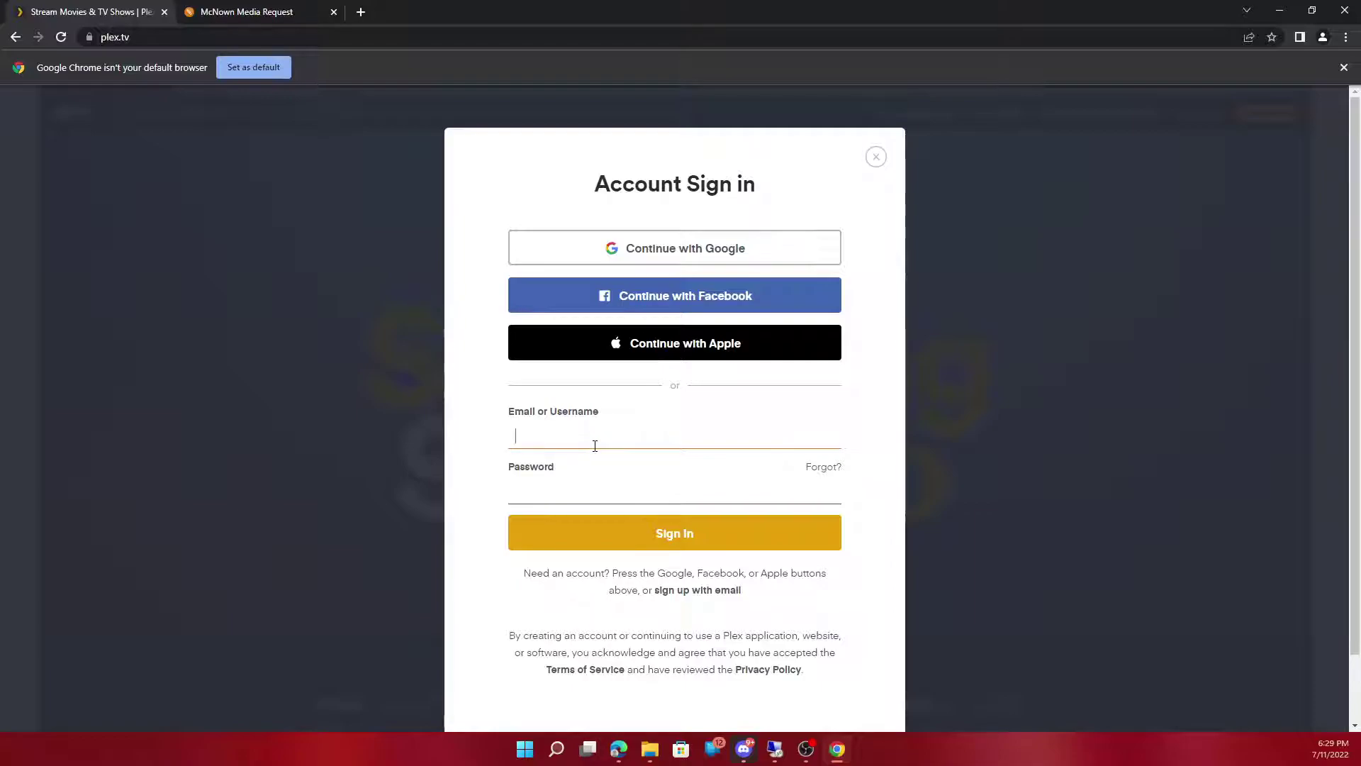
key("Tab")
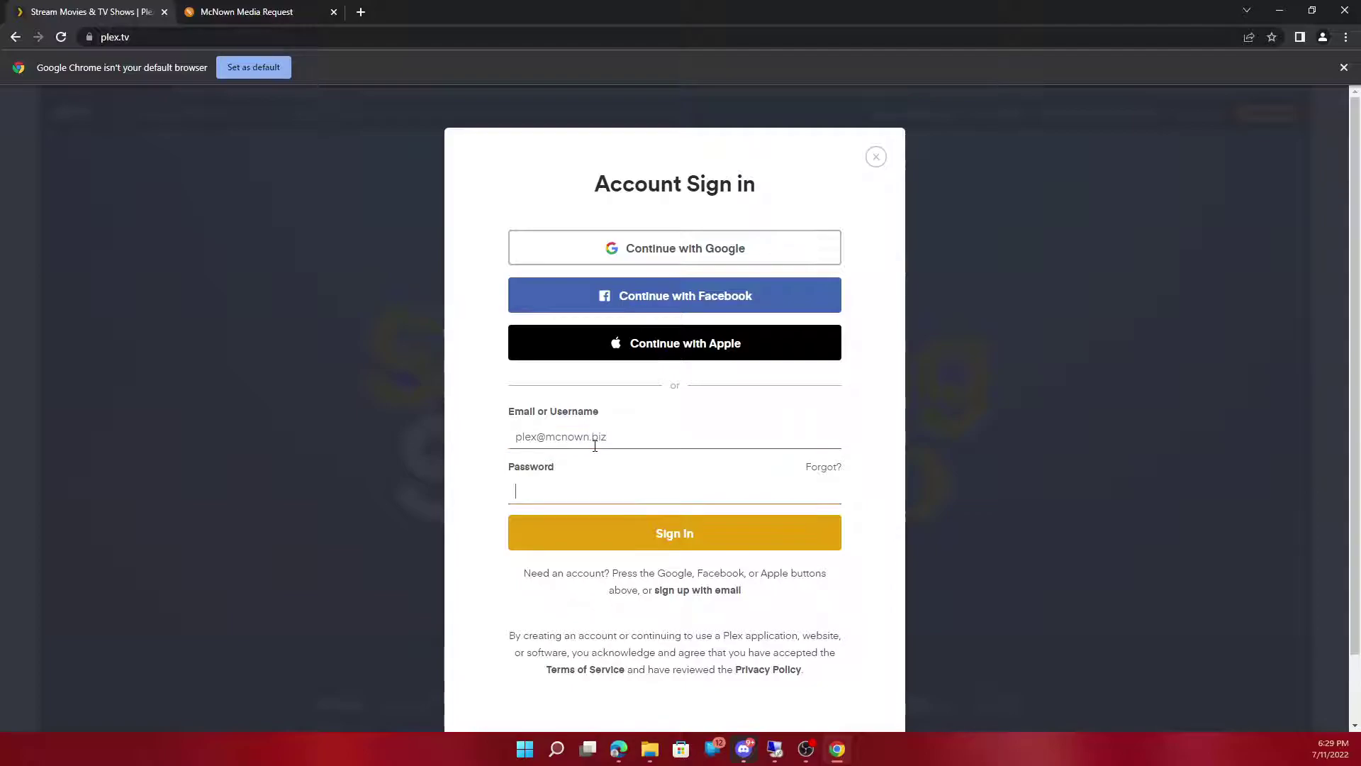
type("••••••••••••")
key("Return")
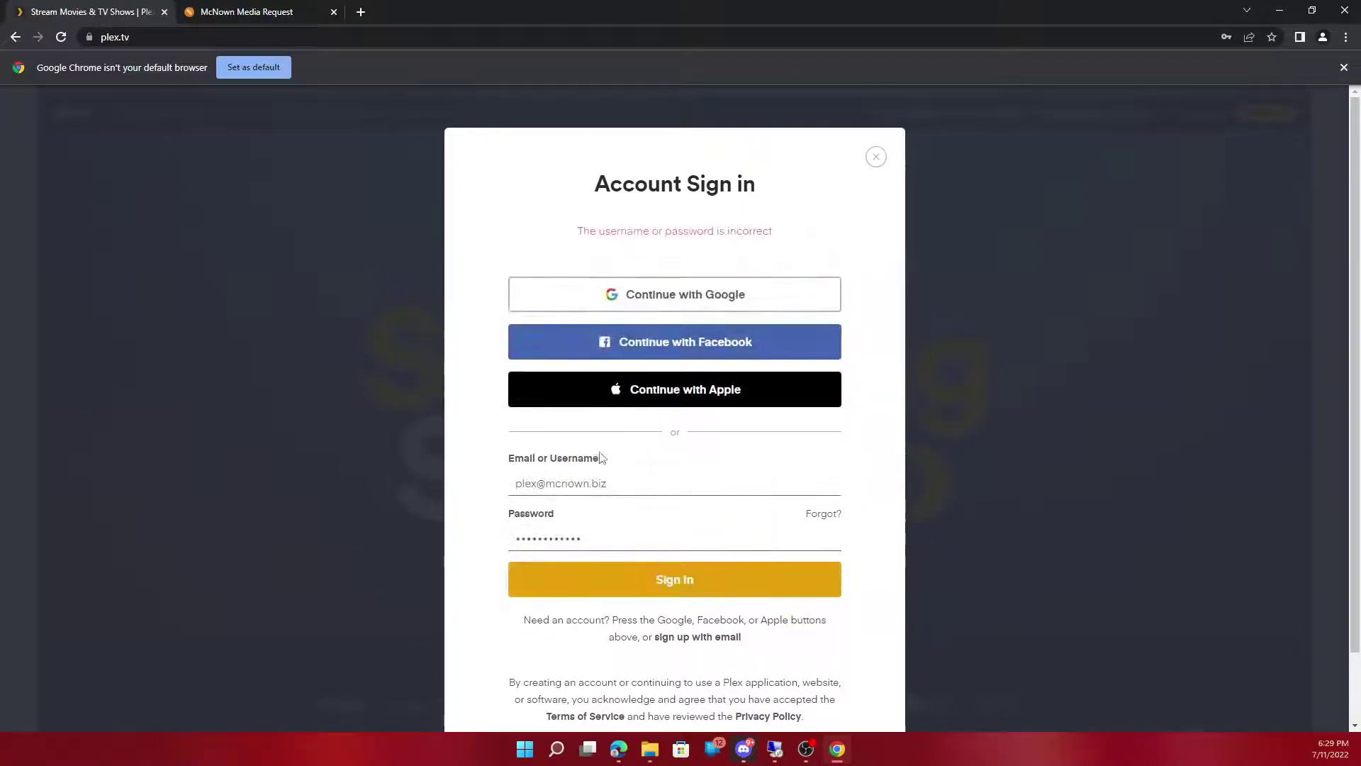
left_click(605, 531)
type("••")
key("Return")
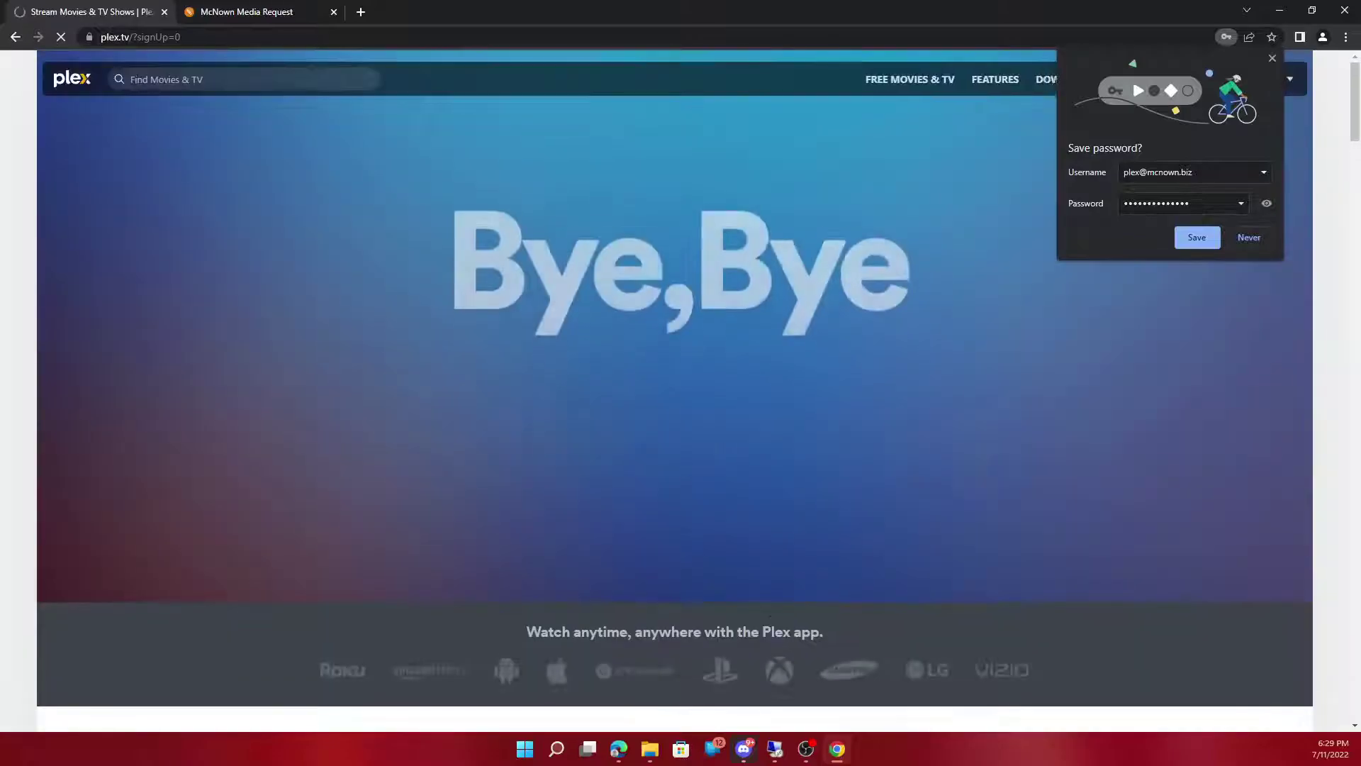
left_click(1199, 237)
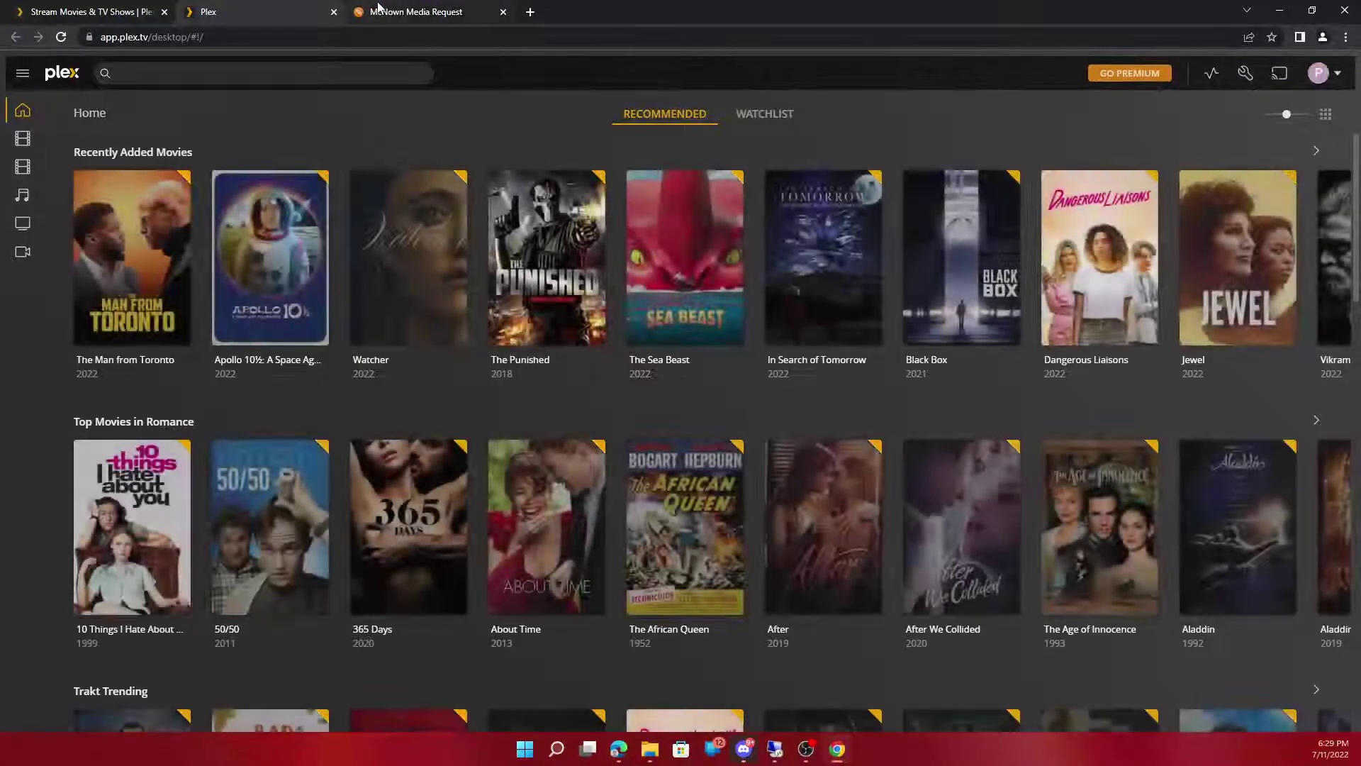
Step: Authorise McNown Media Request via the Plex sign-in popup, reaching Discover with 10/10 requests
left_click(378, 9)
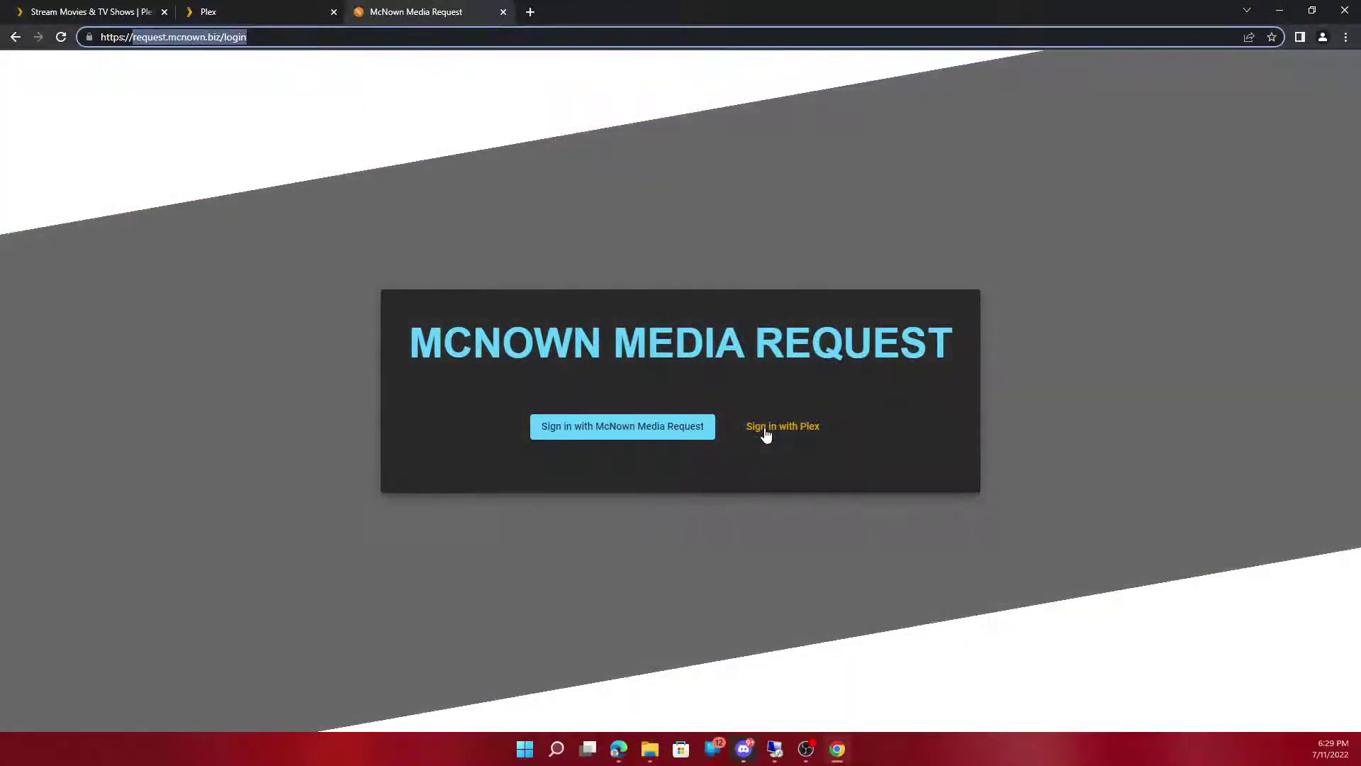
left_click(766, 434)
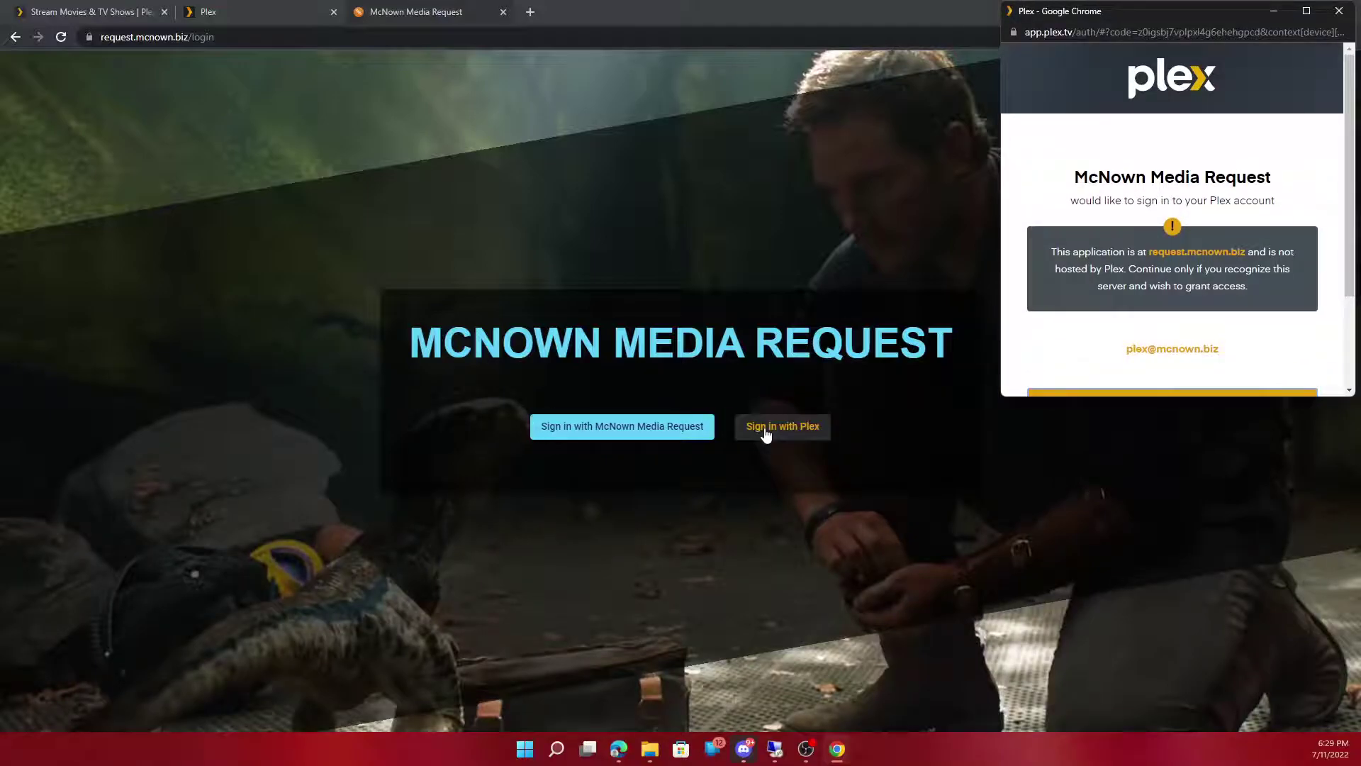
scroll(1175, 334, "down", 3)
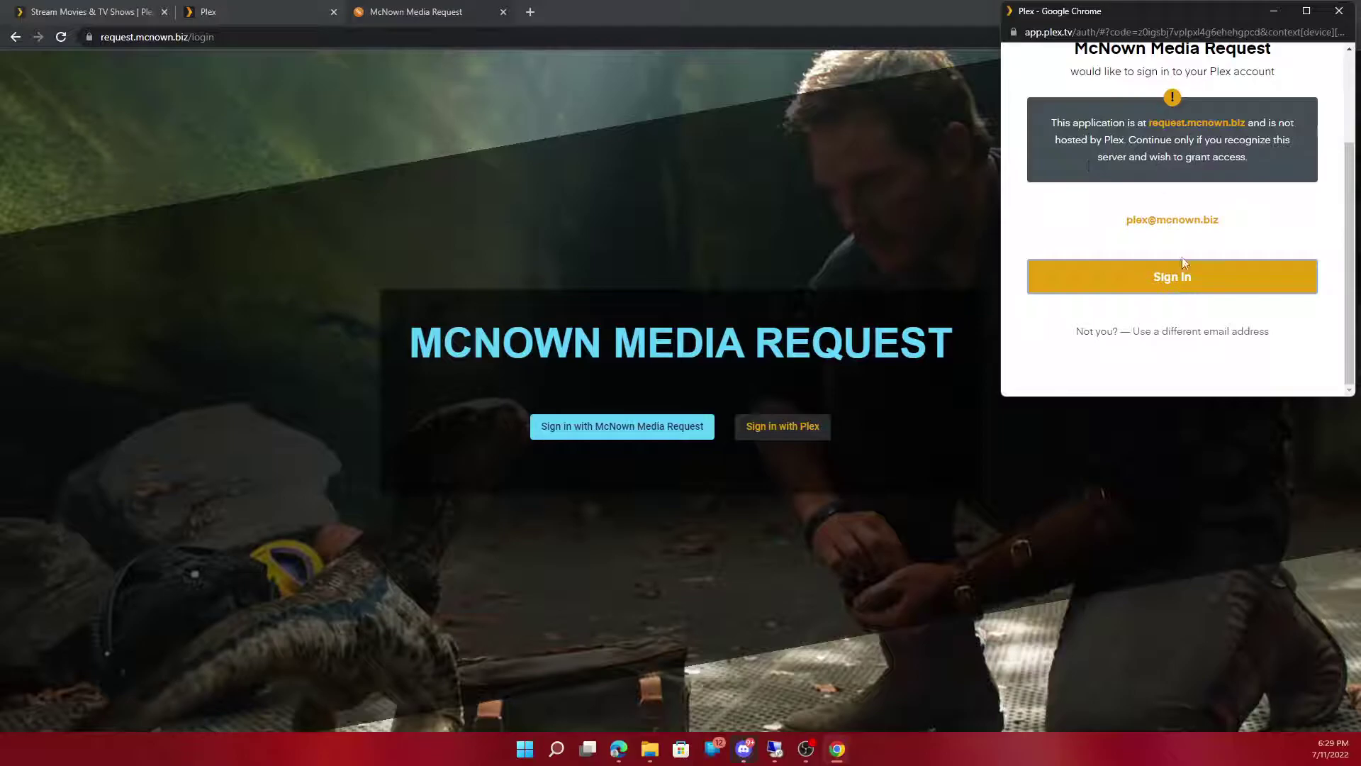
left_click(1205, 281)
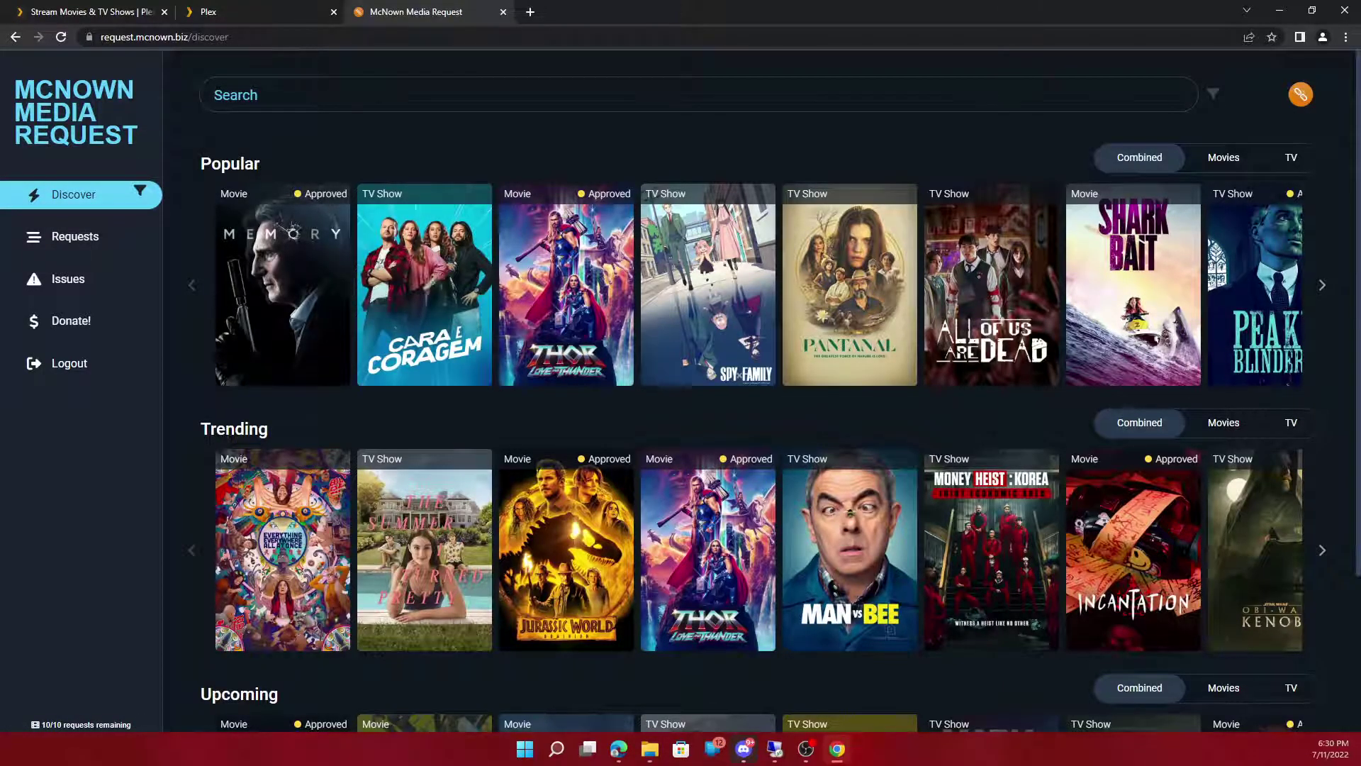
Step: Open Plex Discover from the sidebar's More list, then Paws of Fury under Coming Soon
left_click(260, 9)
mouse_move(14, 222)
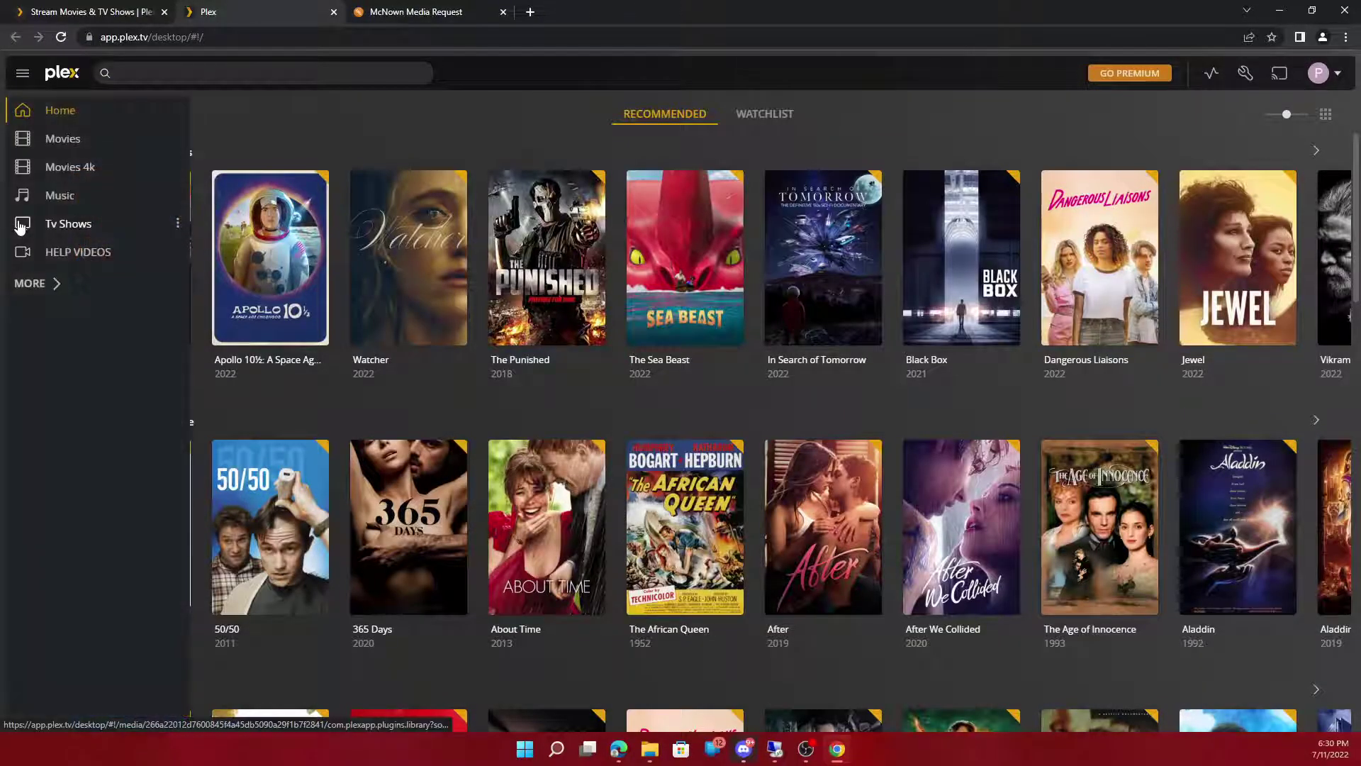
left_click(28, 282)
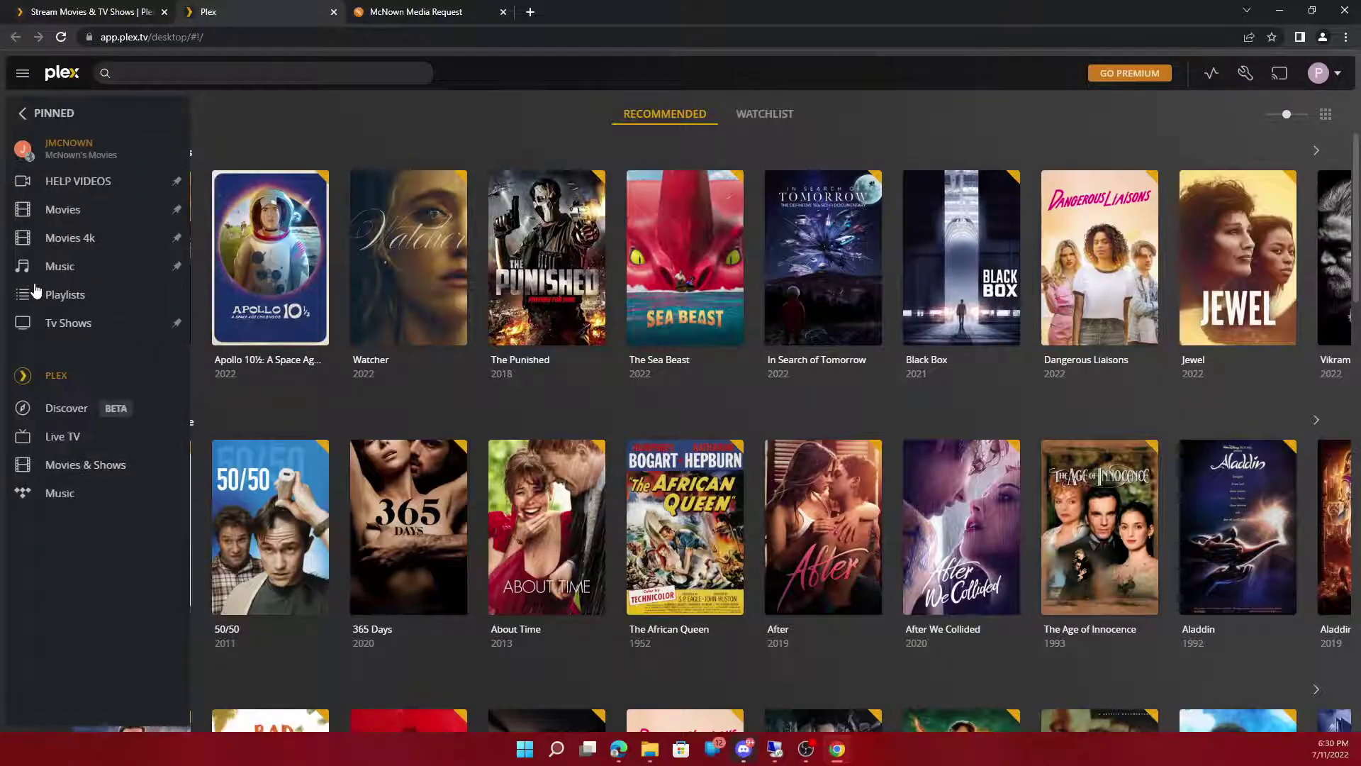
left_click(48, 409)
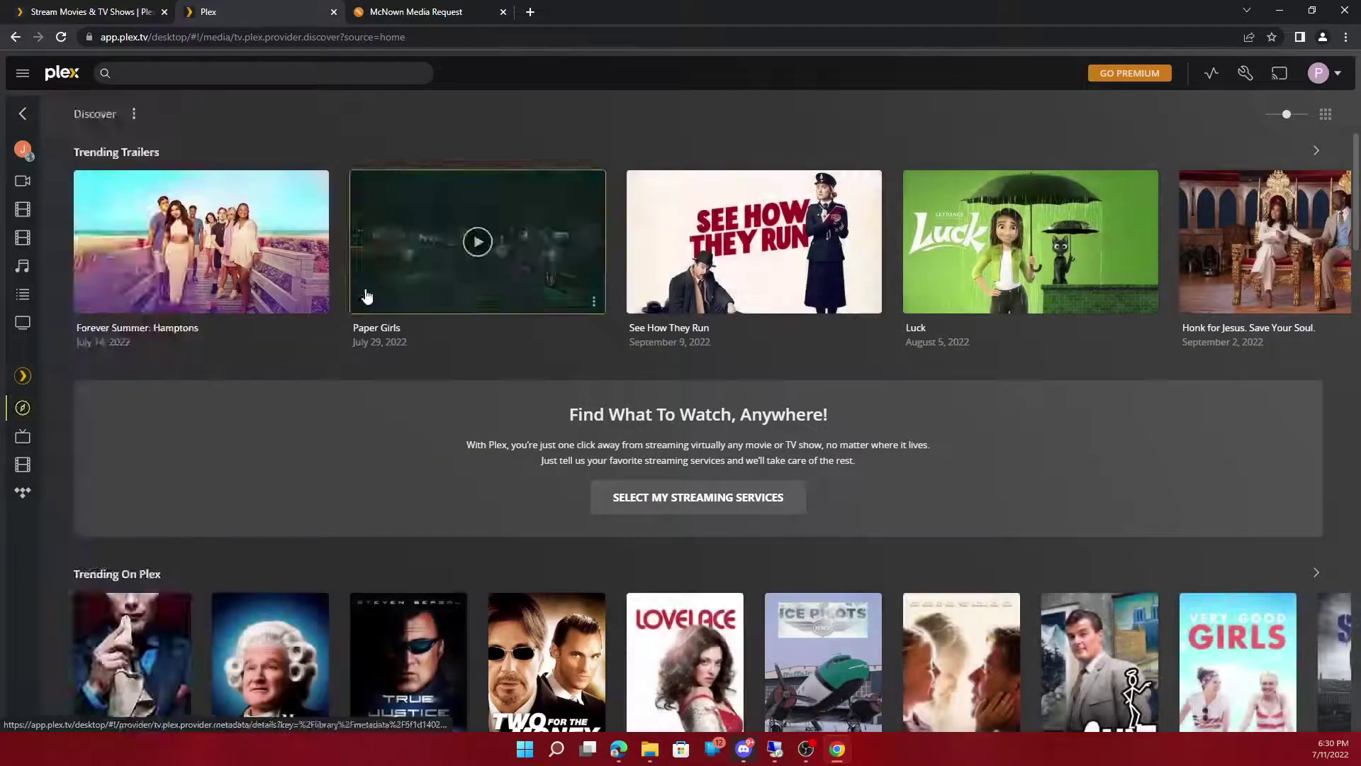
scroll(408, 383, "down", 4)
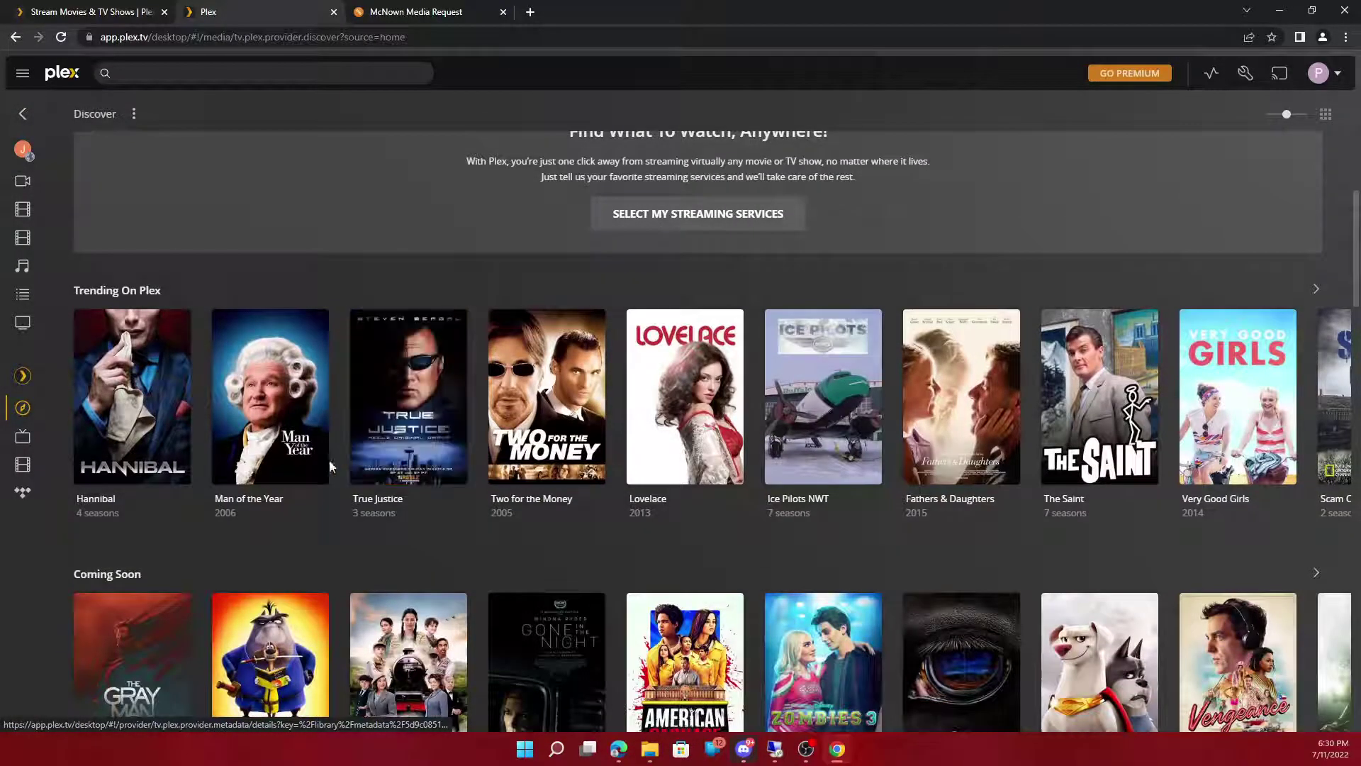
left_click(256, 501)
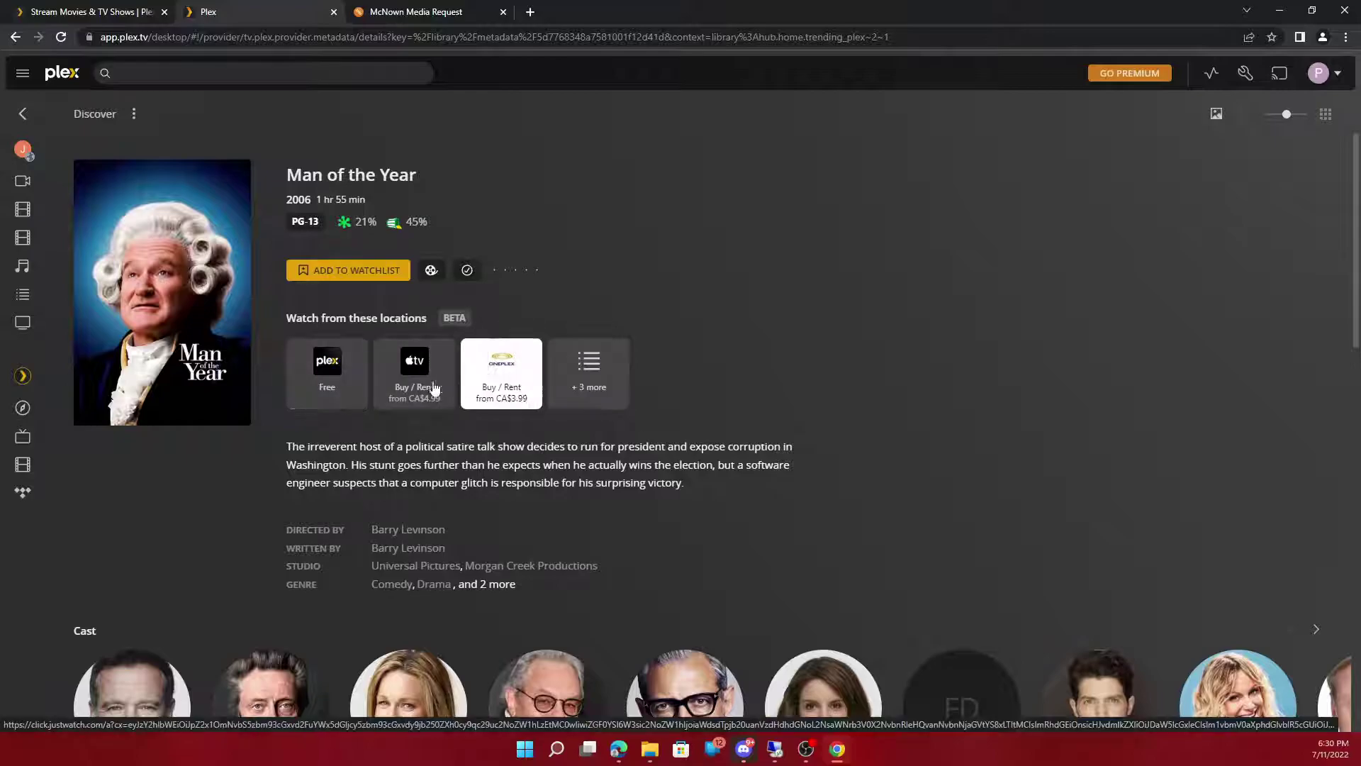
key("alt+Left")
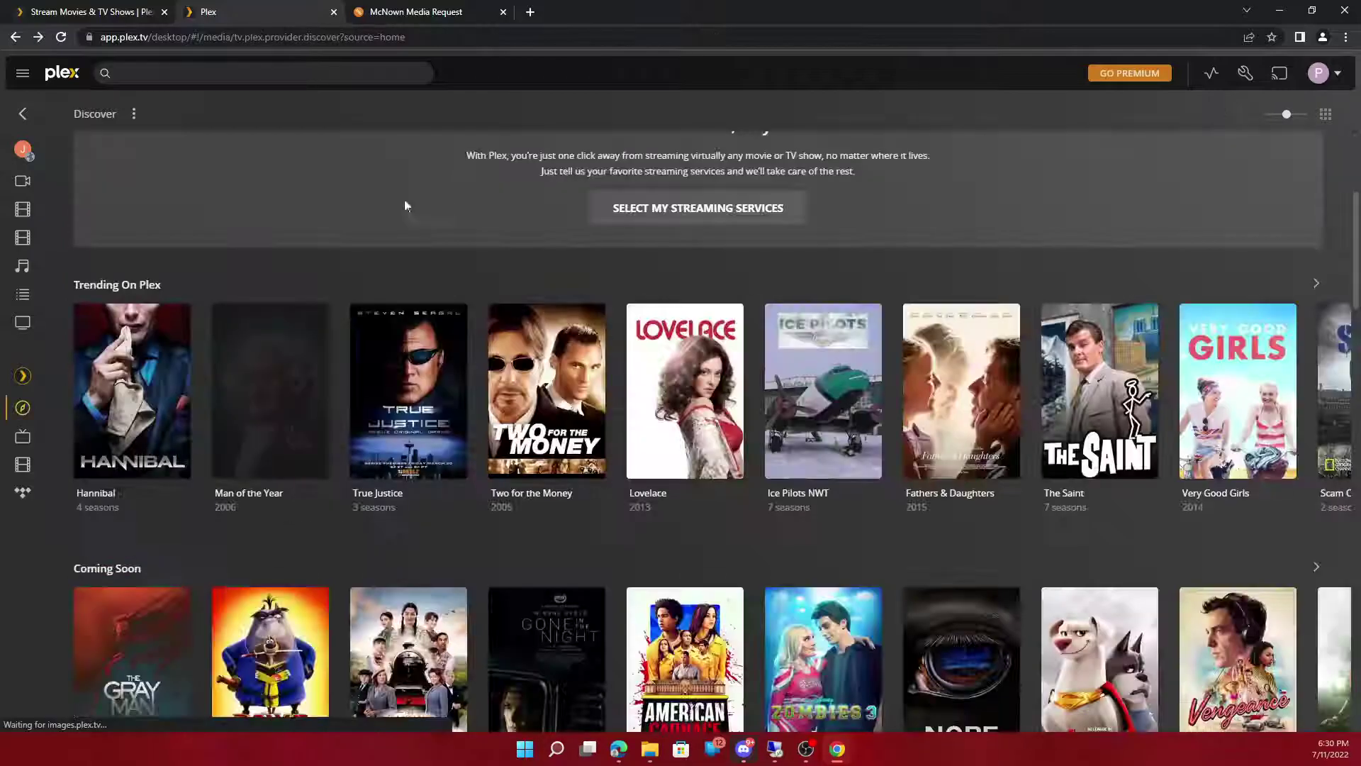
scroll(344, 489, "down", 3)
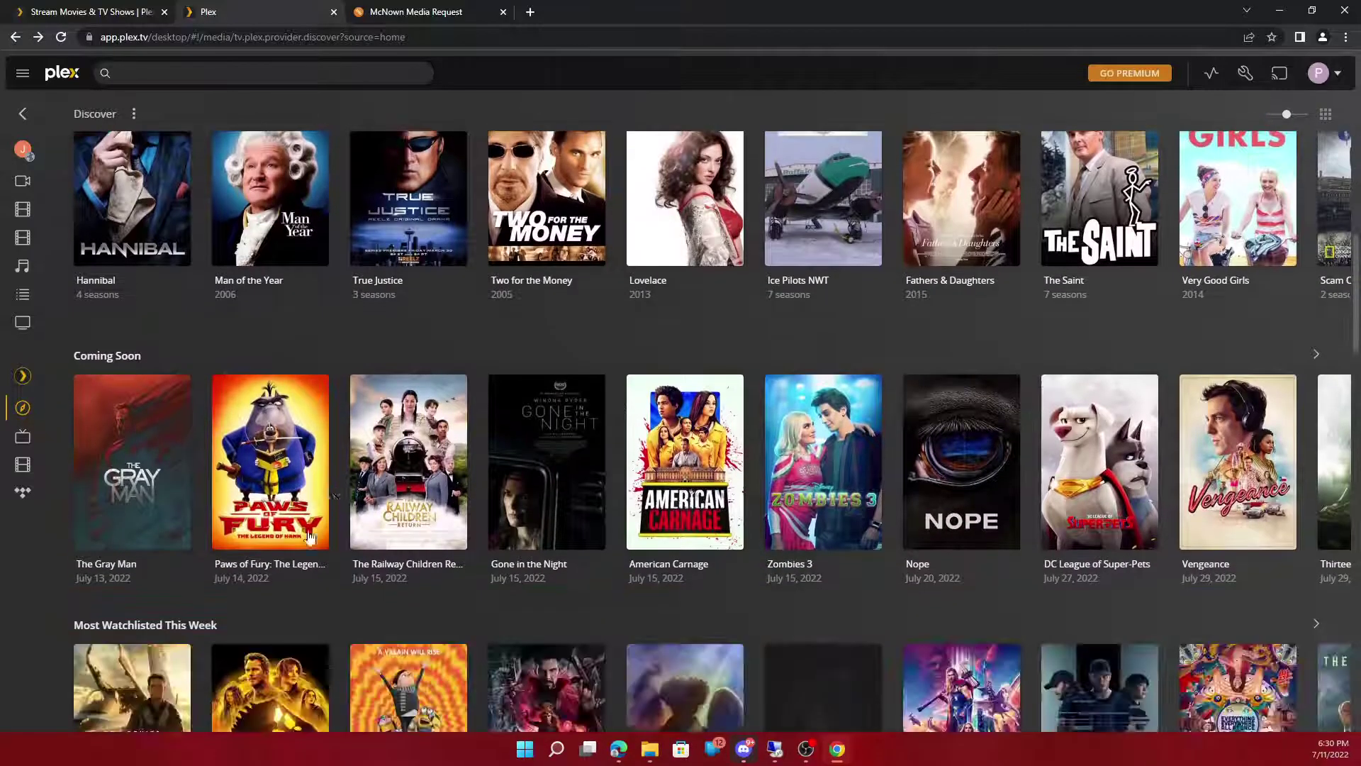
left_click(271, 565)
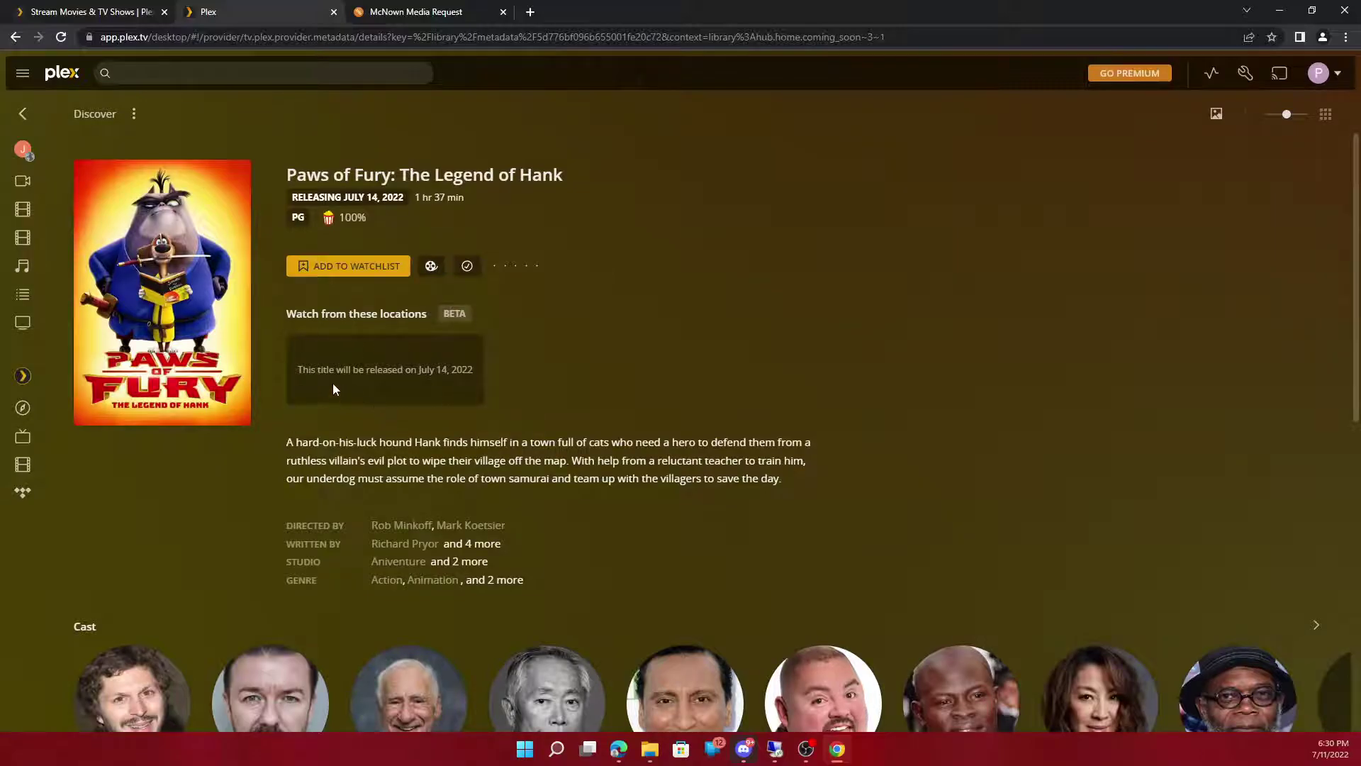
Step: Copy the title 'Paws of Fury: The Legend of Hank' from its Plex page
left_click_drag(281, 174, 574, 152)
right_click(528, 186)
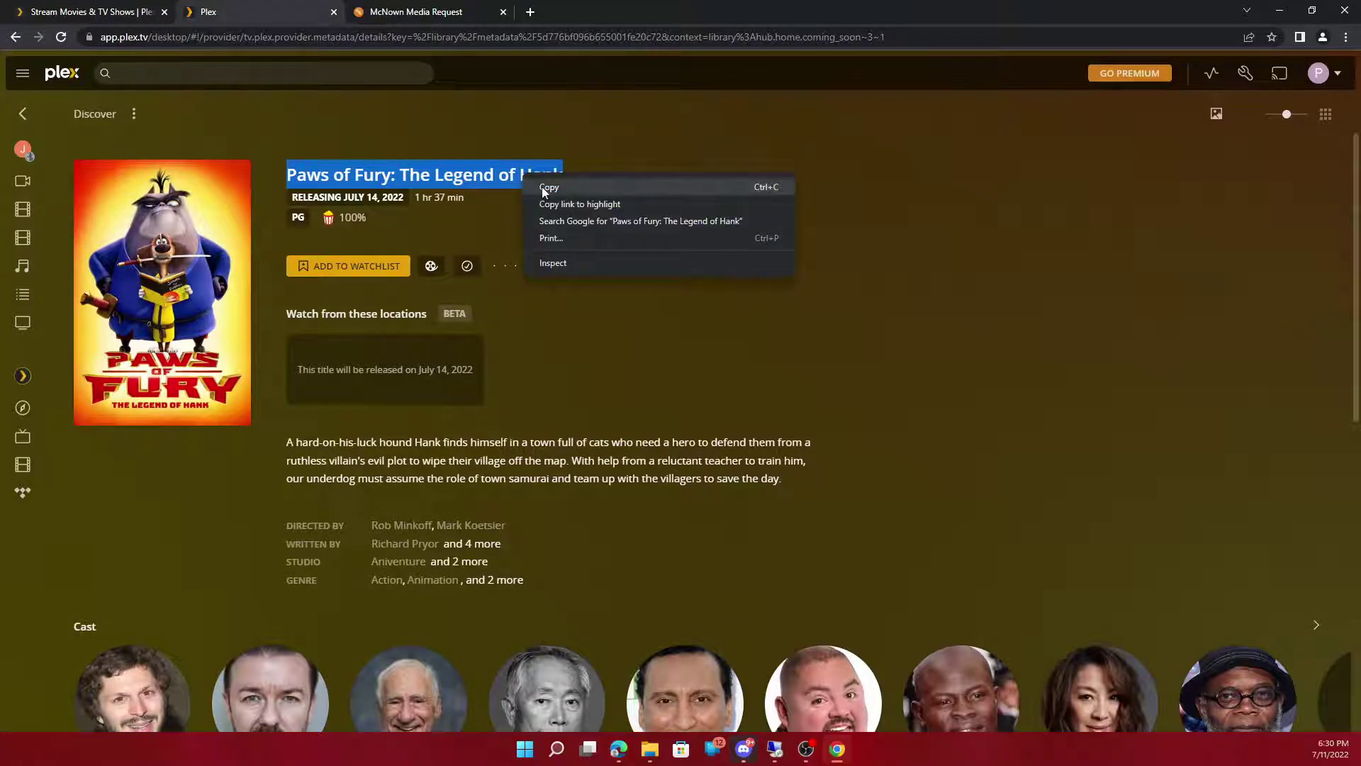
left_click(544, 191)
Step: Search the title on the request site and open its Requested details page
left_click(397, 12)
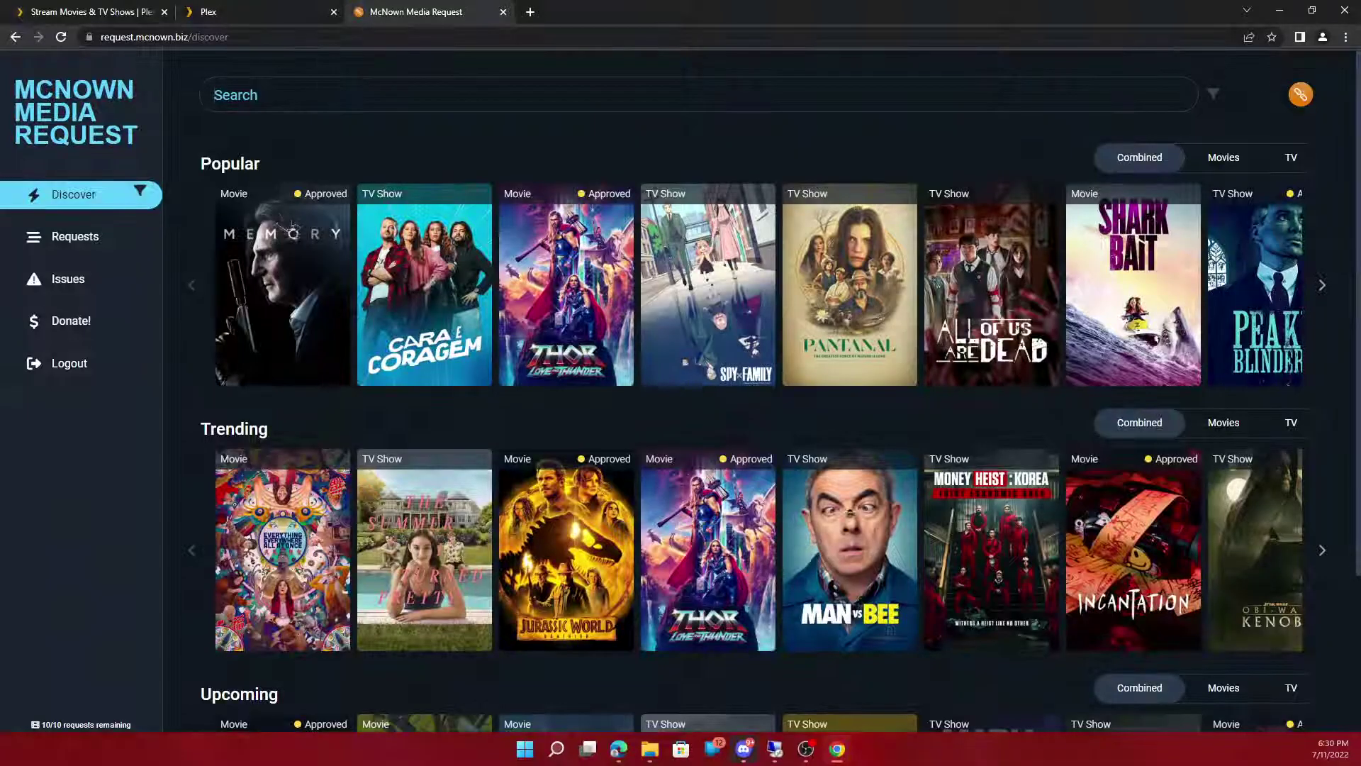
left_click(670, 93)
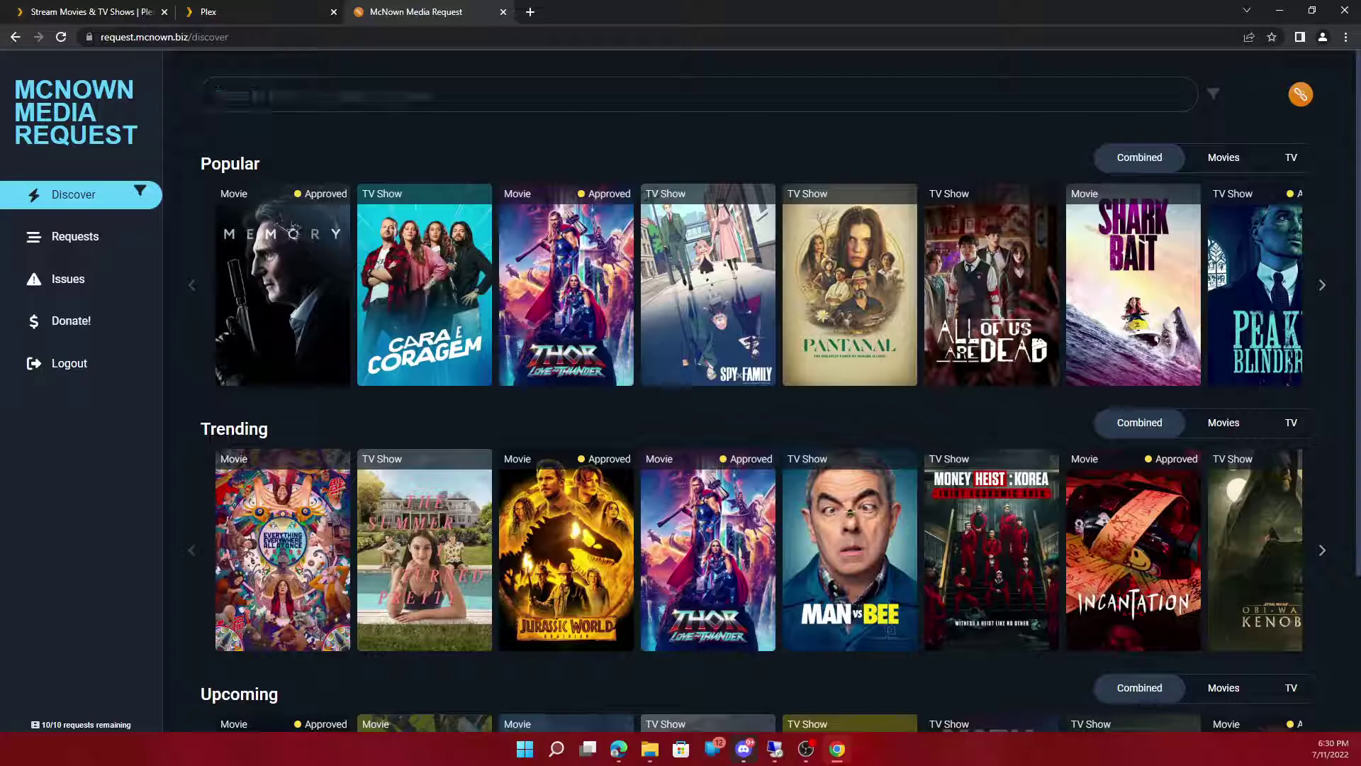
key("ctrl+v")
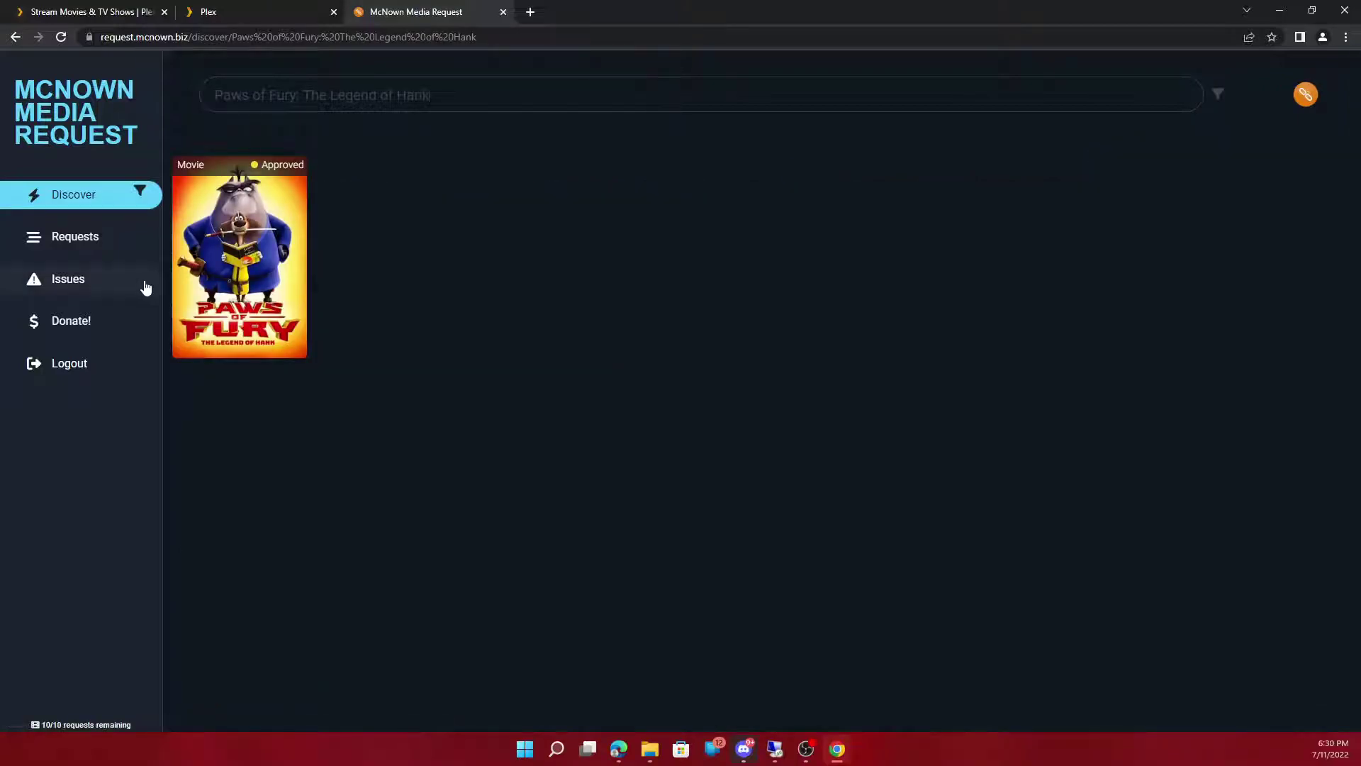
left_click(217, 242)
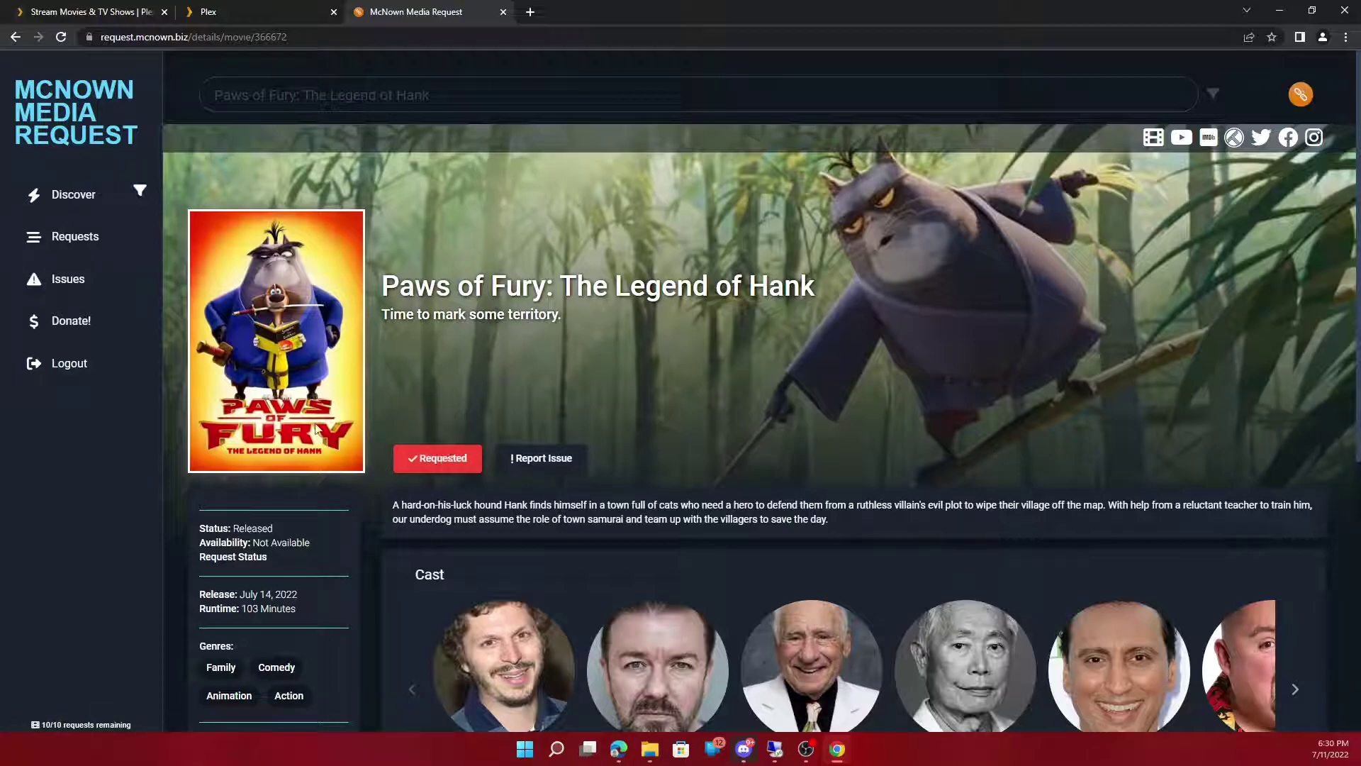
left_click(208, 12)
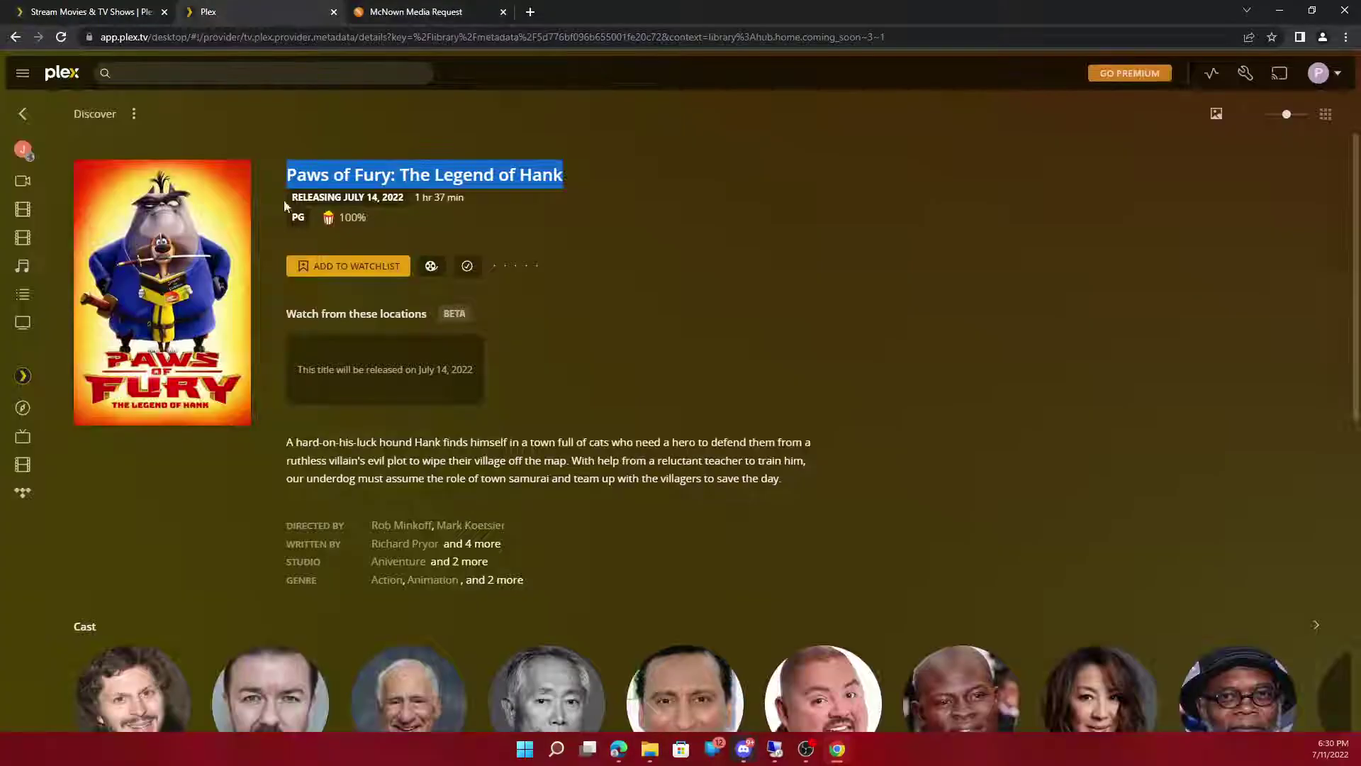
Step: Go back to Plex Discover and open Family Camp from Now Available
key("alt+Left")
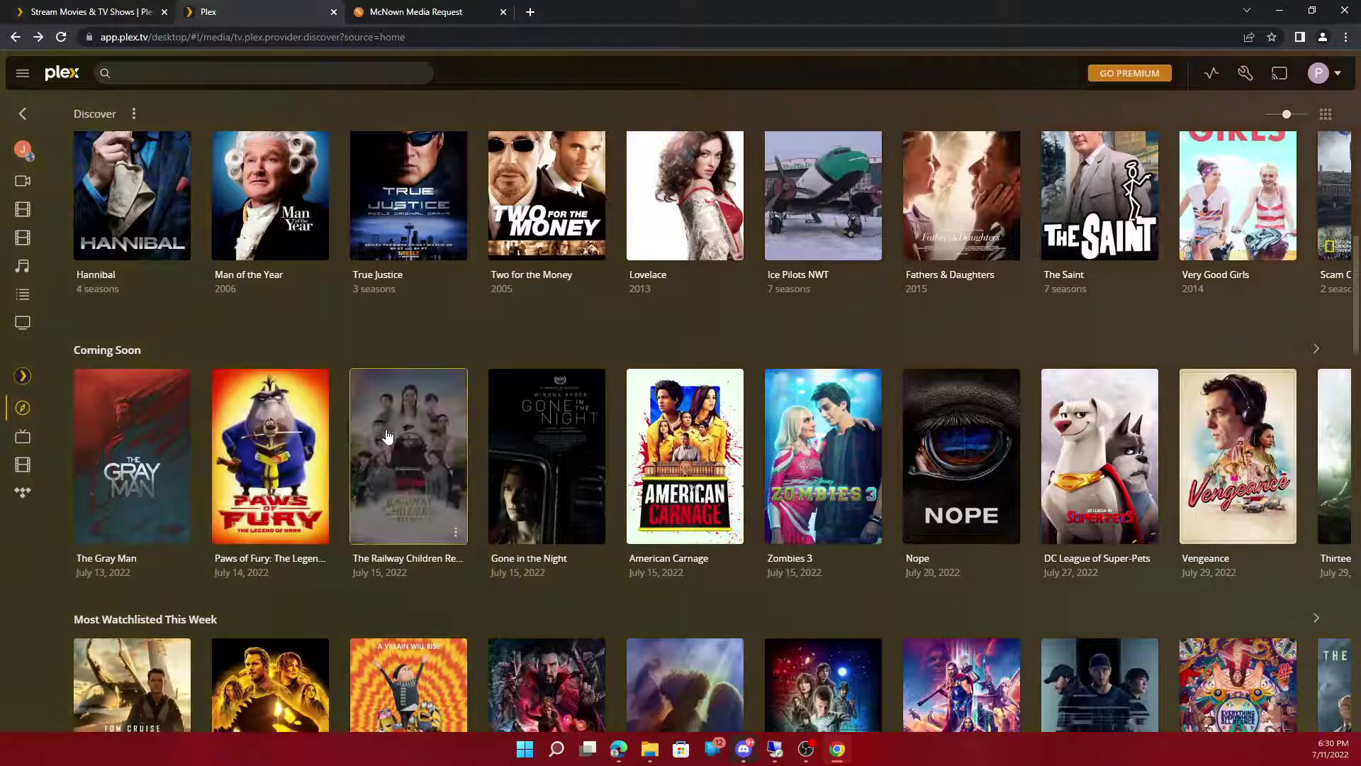
scroll(383, 425, "down", 2)
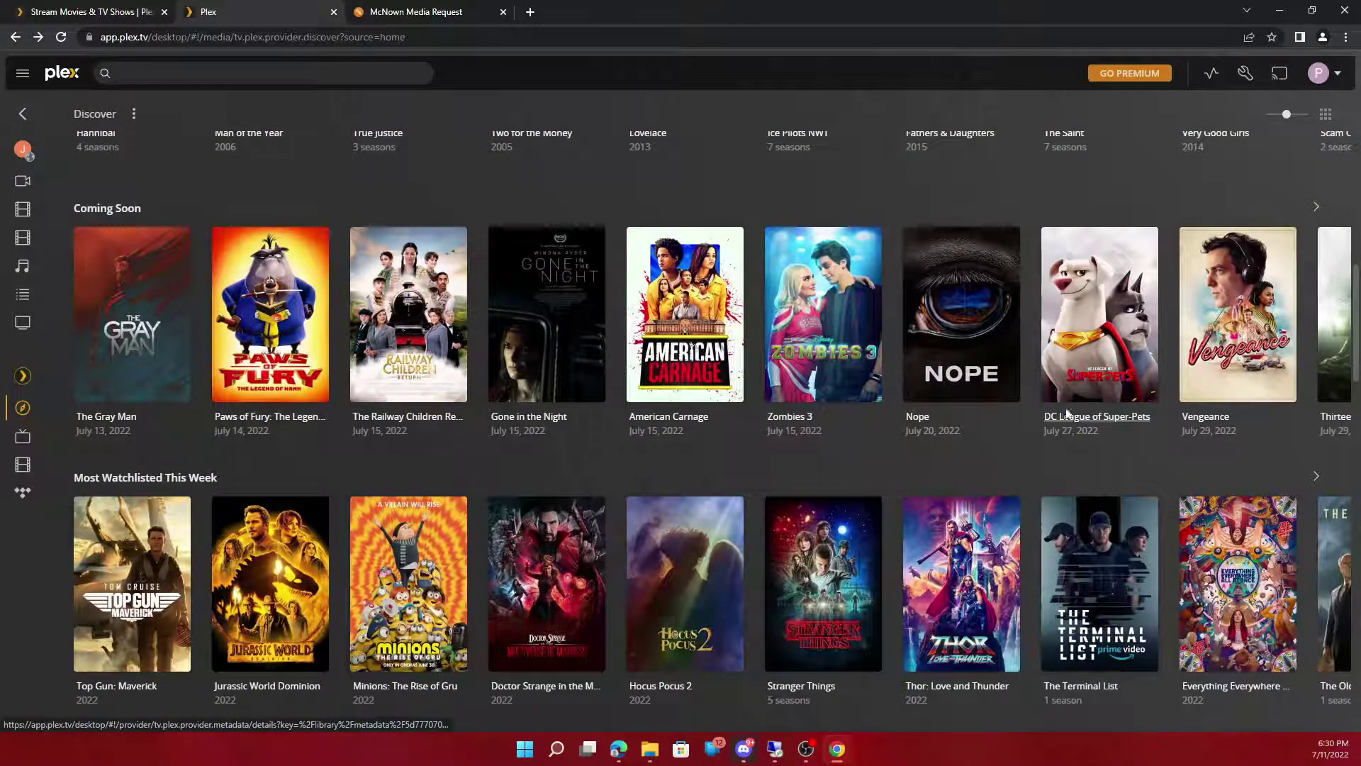
scroll(479, 528, "down", 1)
scroll(478, 523, "down", 1)
scroll(434, 555, "down", 1)
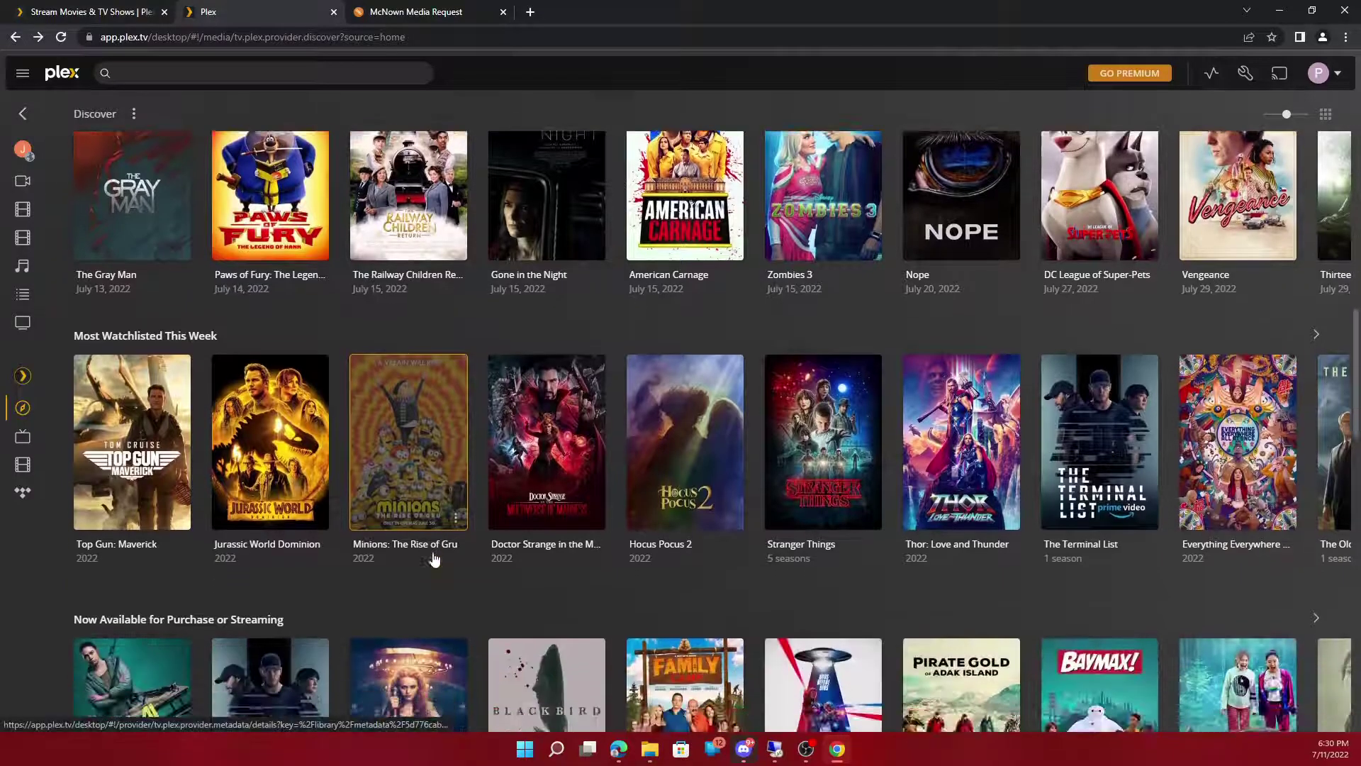
scroll(429, 551, "down", 4)
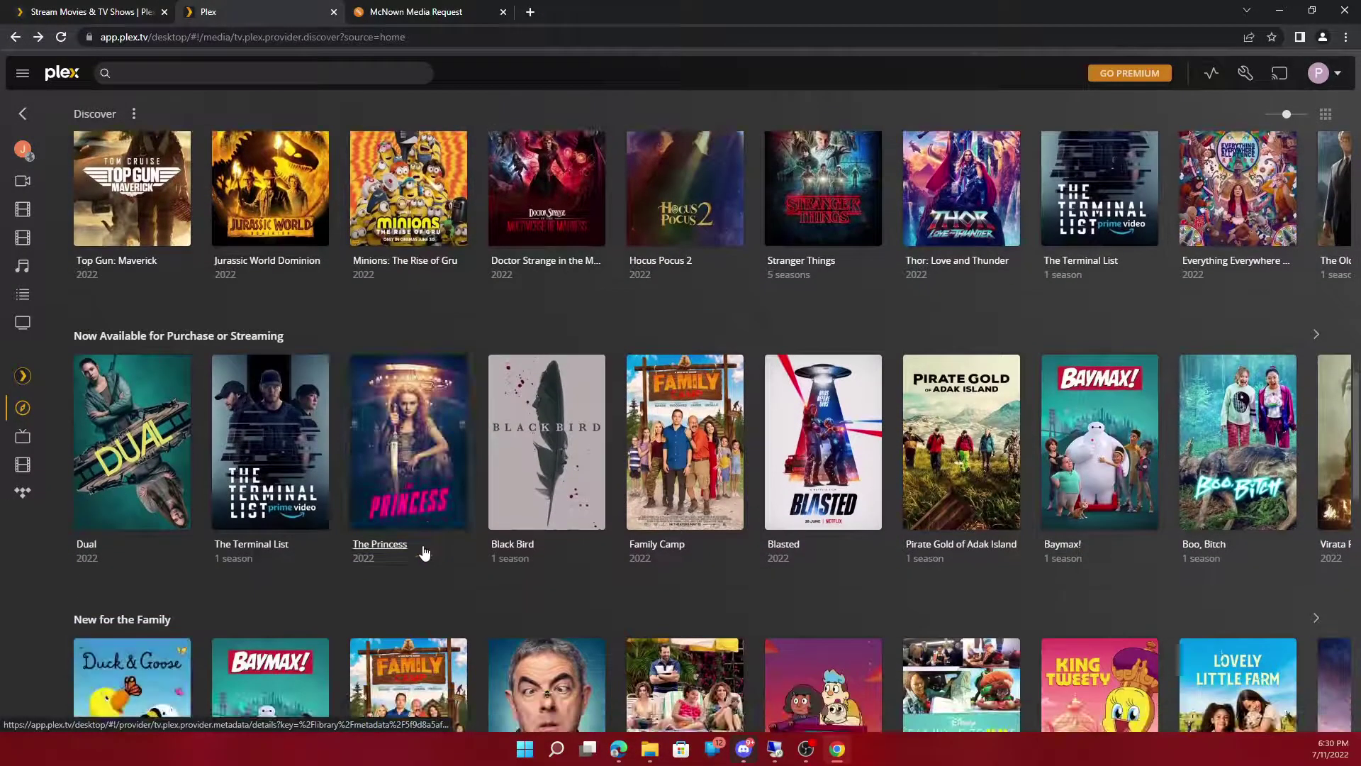
left_click(663, 550)
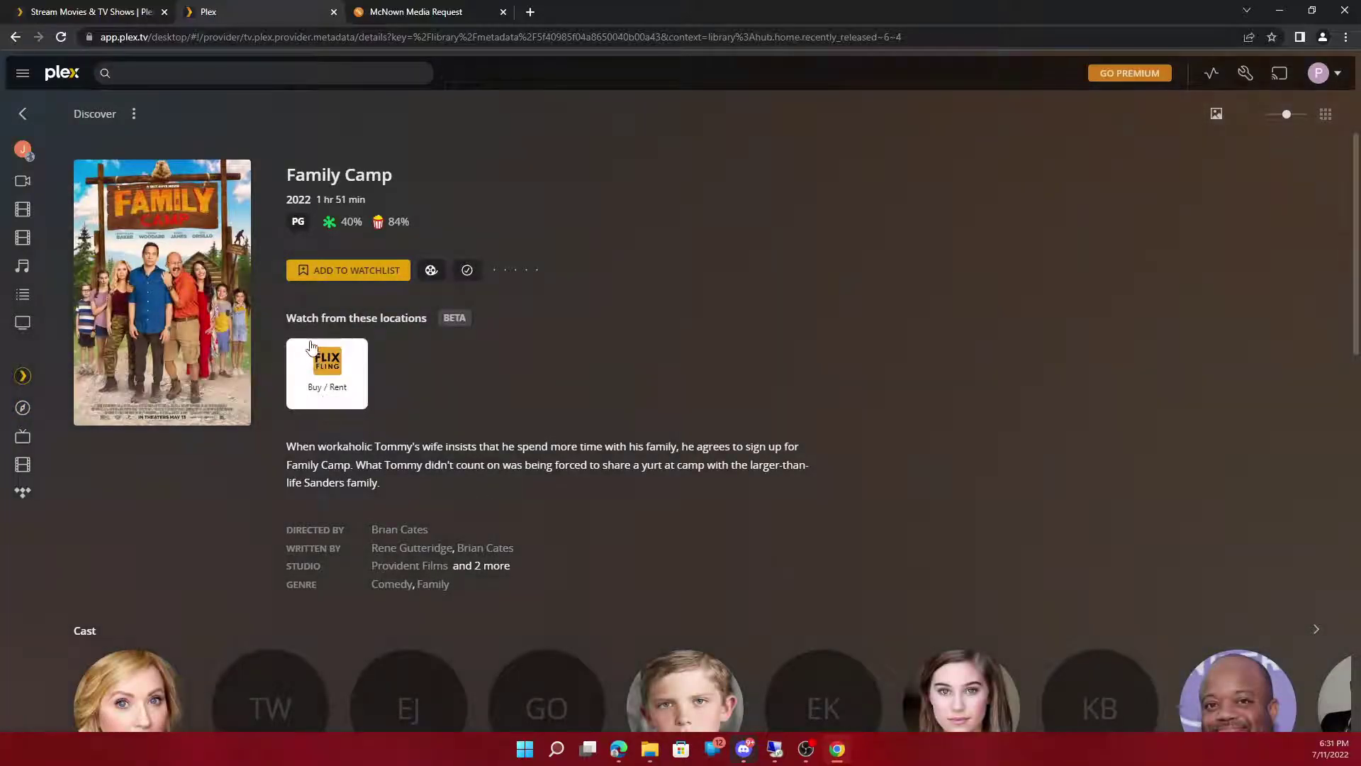
Step: Copy the 'Family Camp' title and return to the request site
left_click_drag(445, 175, 266, 180)
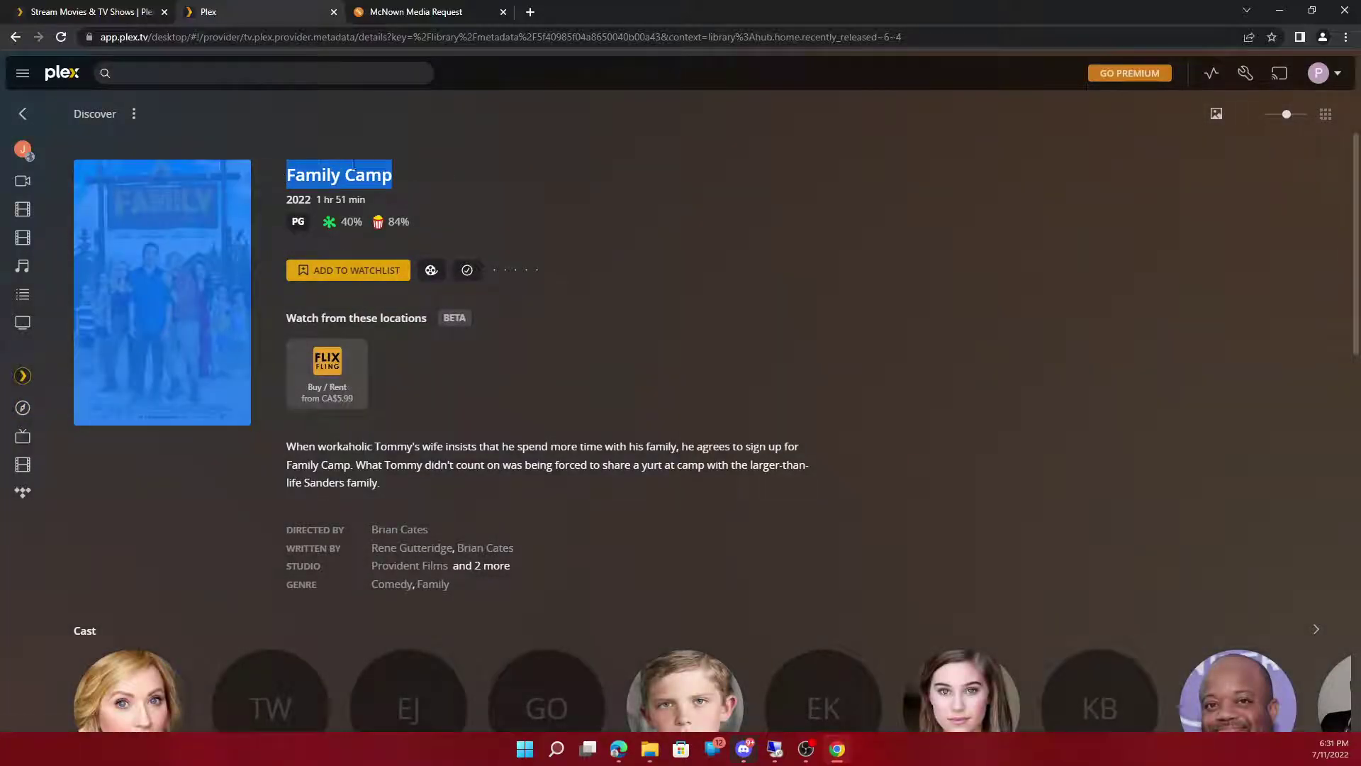
left_click_drag(414, 182, 287, 178)
right_click(324, 187)
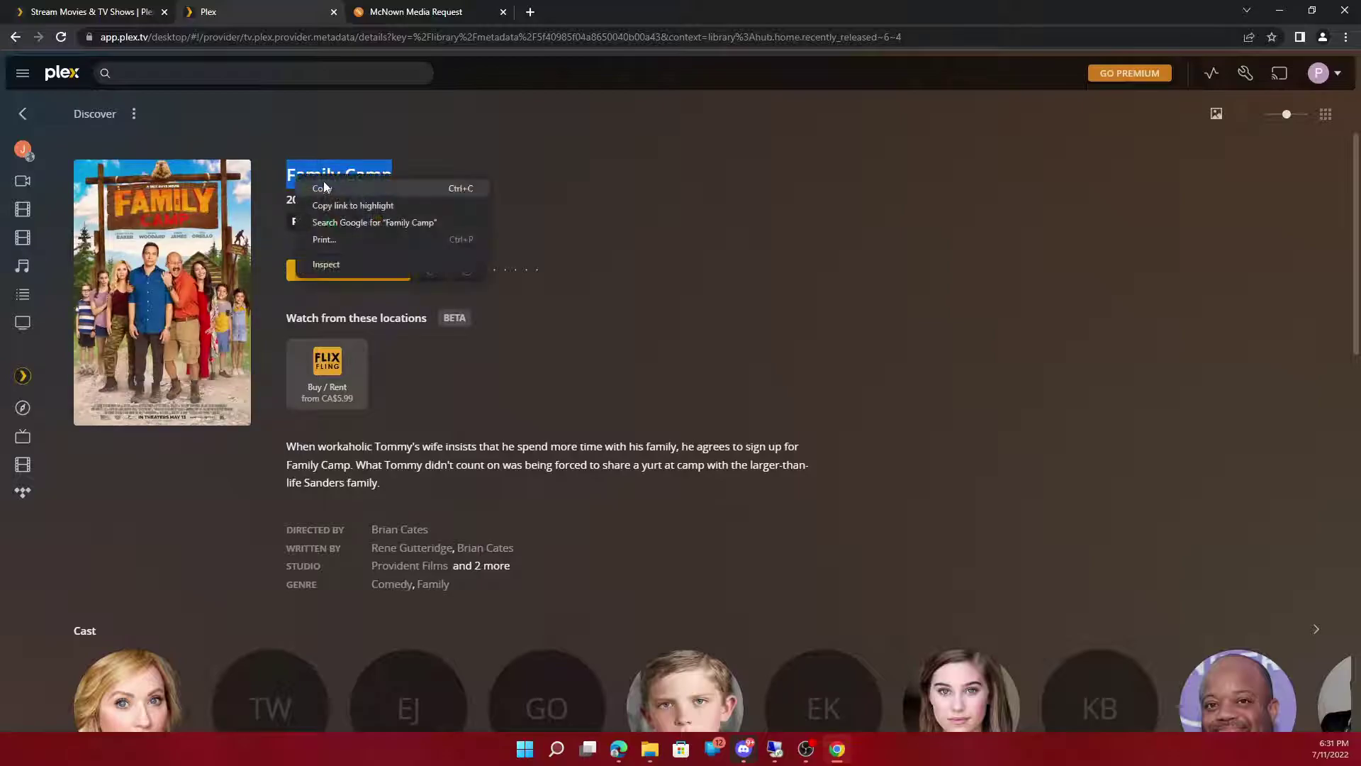
left_click(323, 186)
left_click(400, 14)
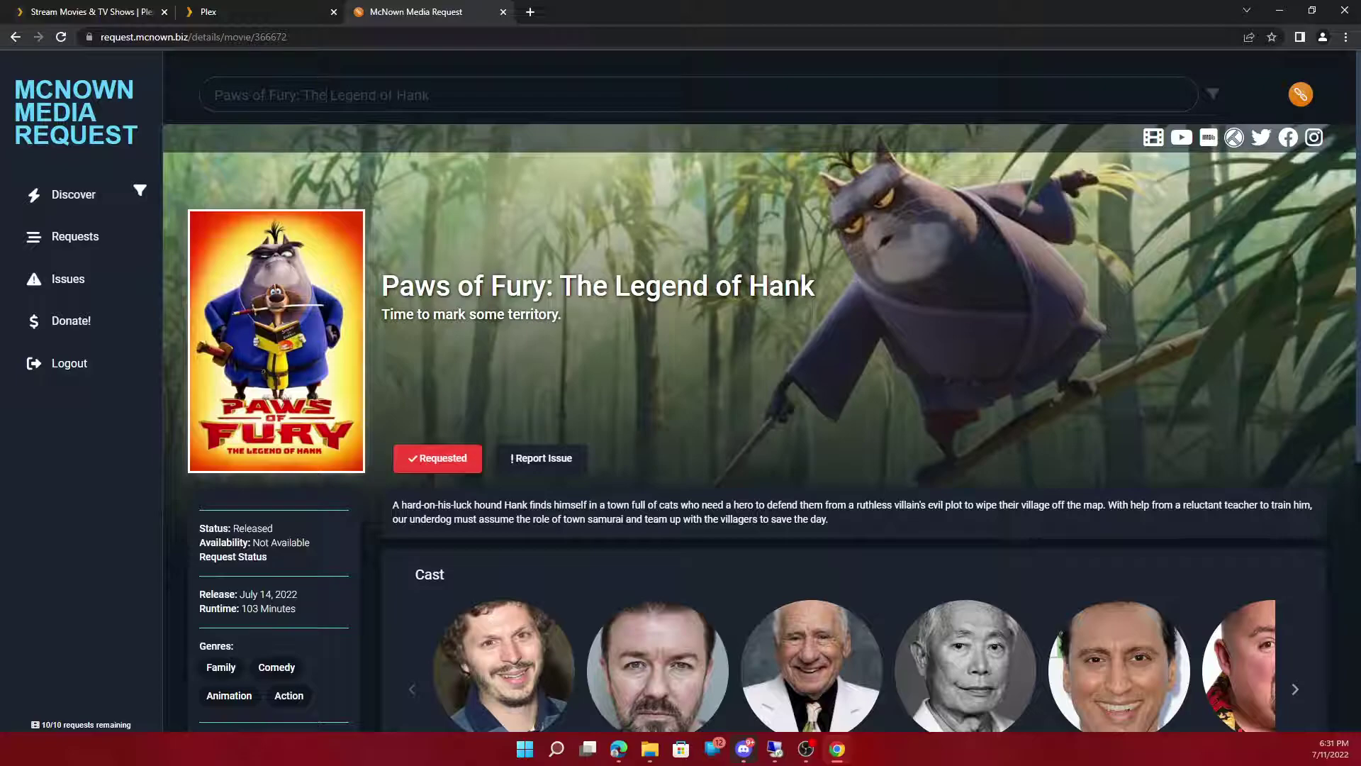
Step: Replace the search box contents with 'Family Camp' to search for it
right_click(328, 94)
left_click(351, 206)
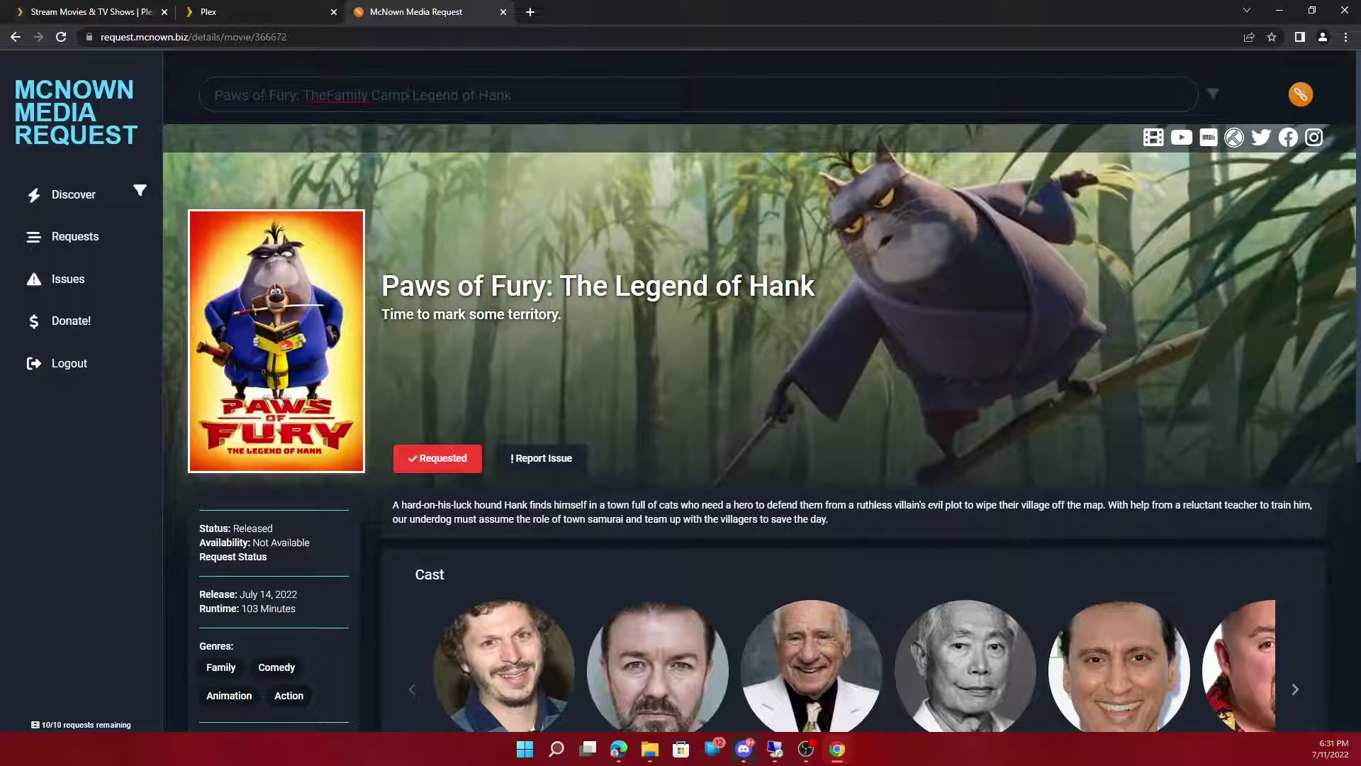
key("ctrl+a")
key("BackSpace")
right_click(437, 100)
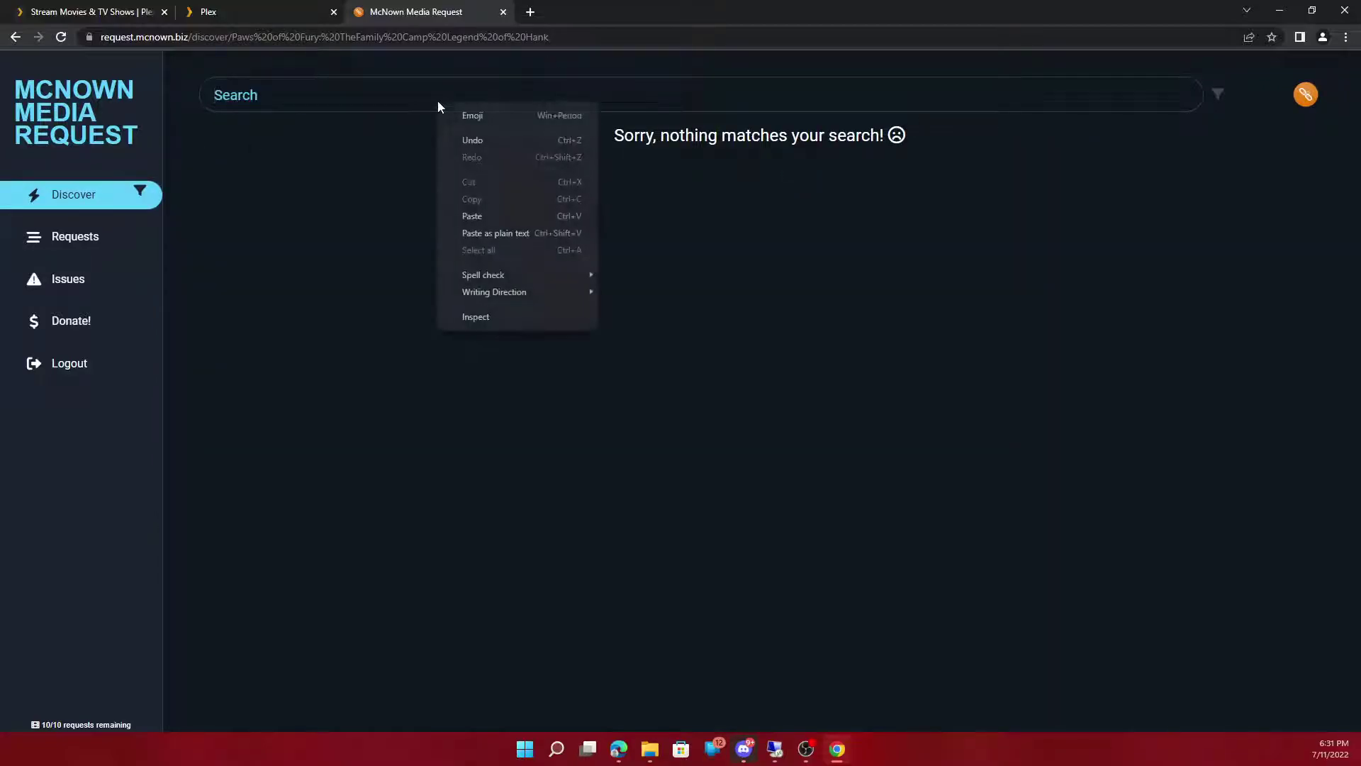
left_click(474, 217)
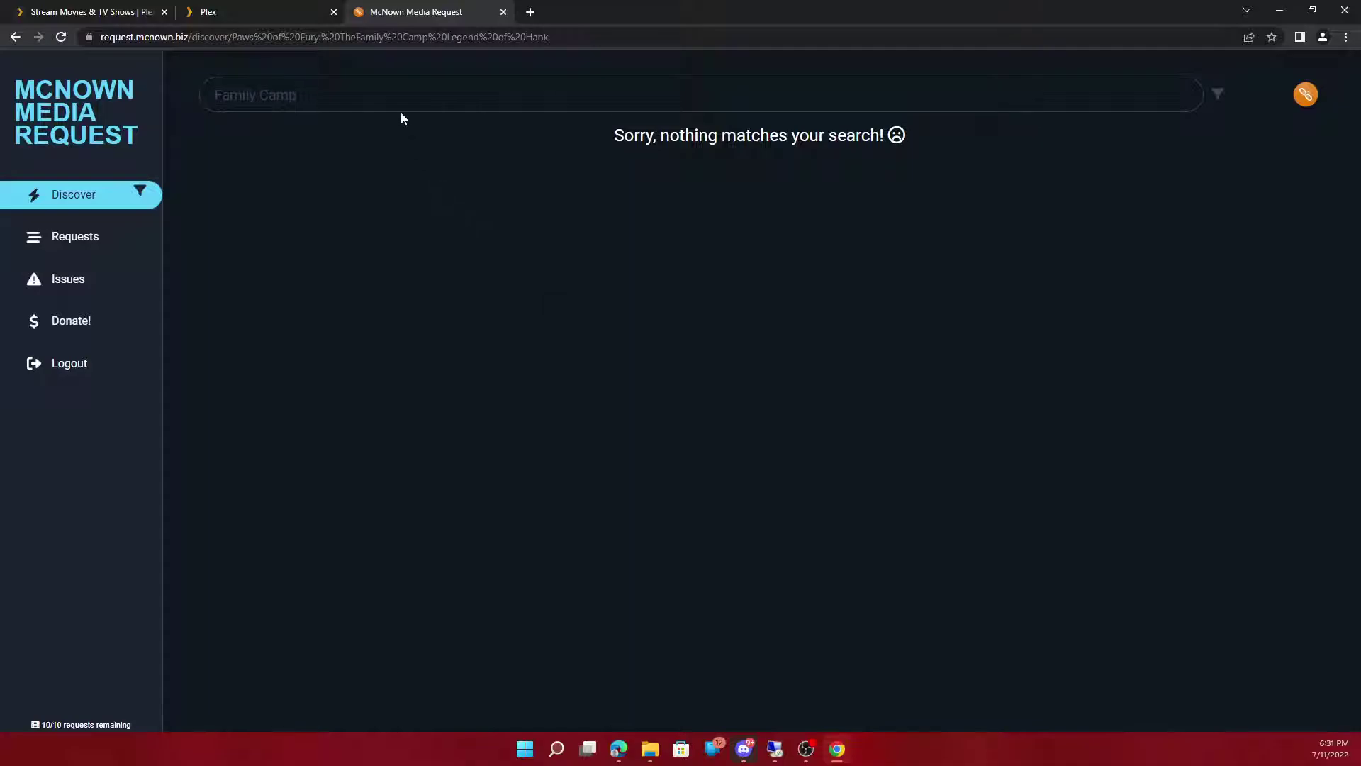
Step: Open the Family Camp result and submit a request for it
mouse_move(273, 349)
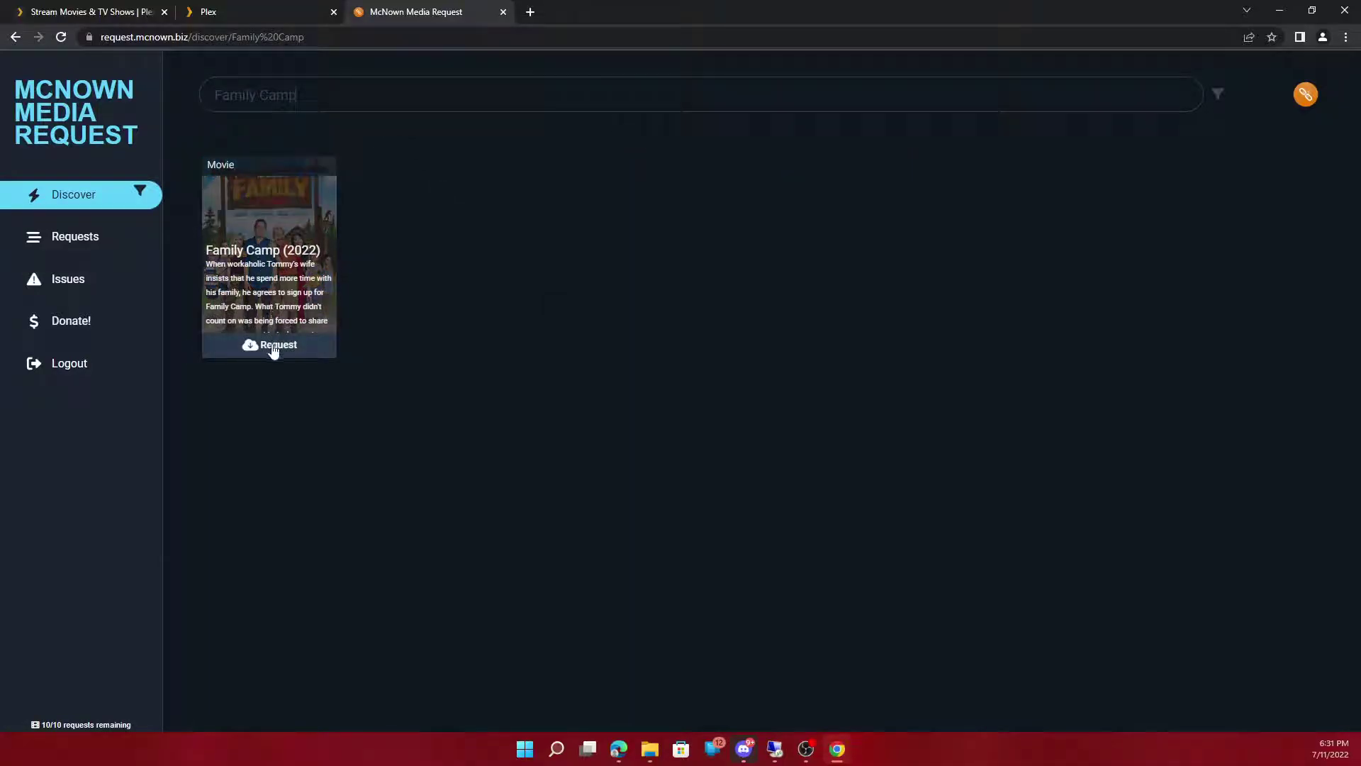
left_click(257, 217)
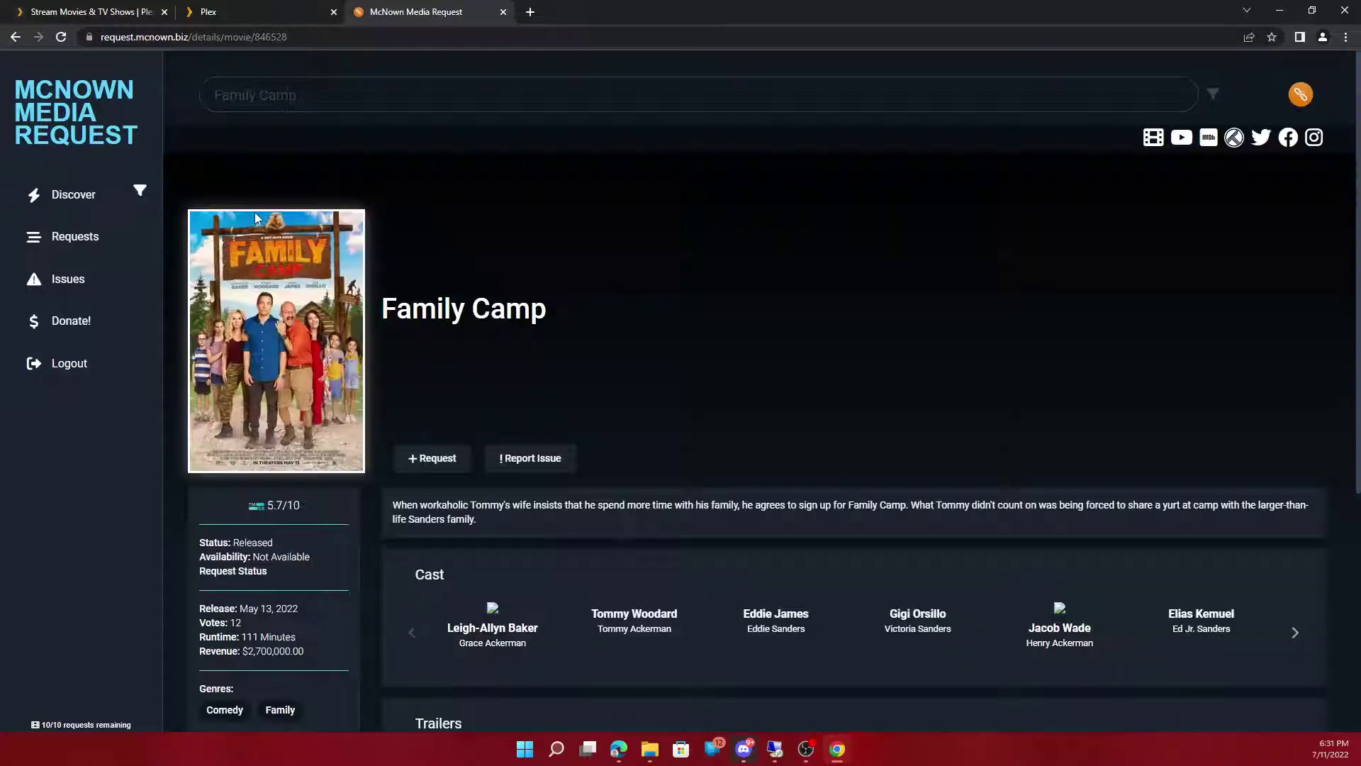
scroll(560, 185, "down", 5)
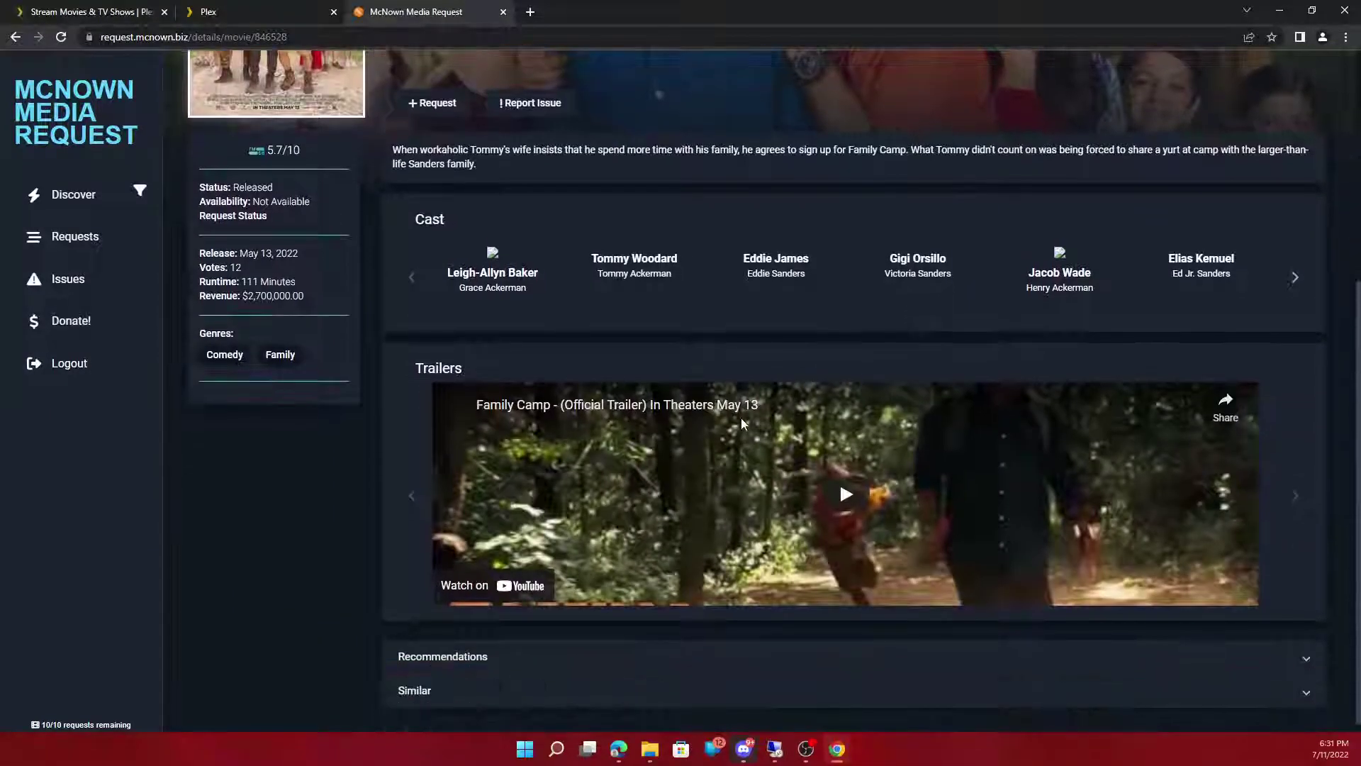
scroll(632, 363, "up", 3)
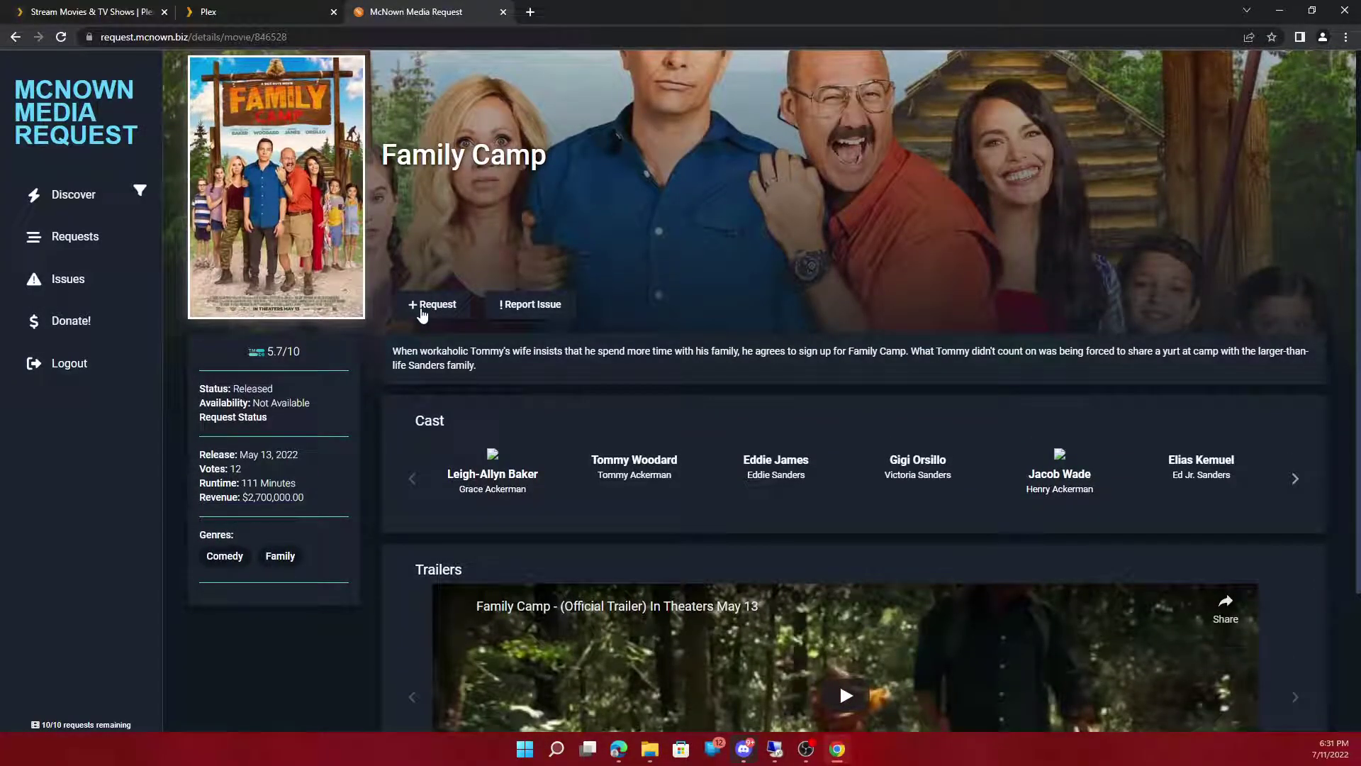
left_click(418, 310)
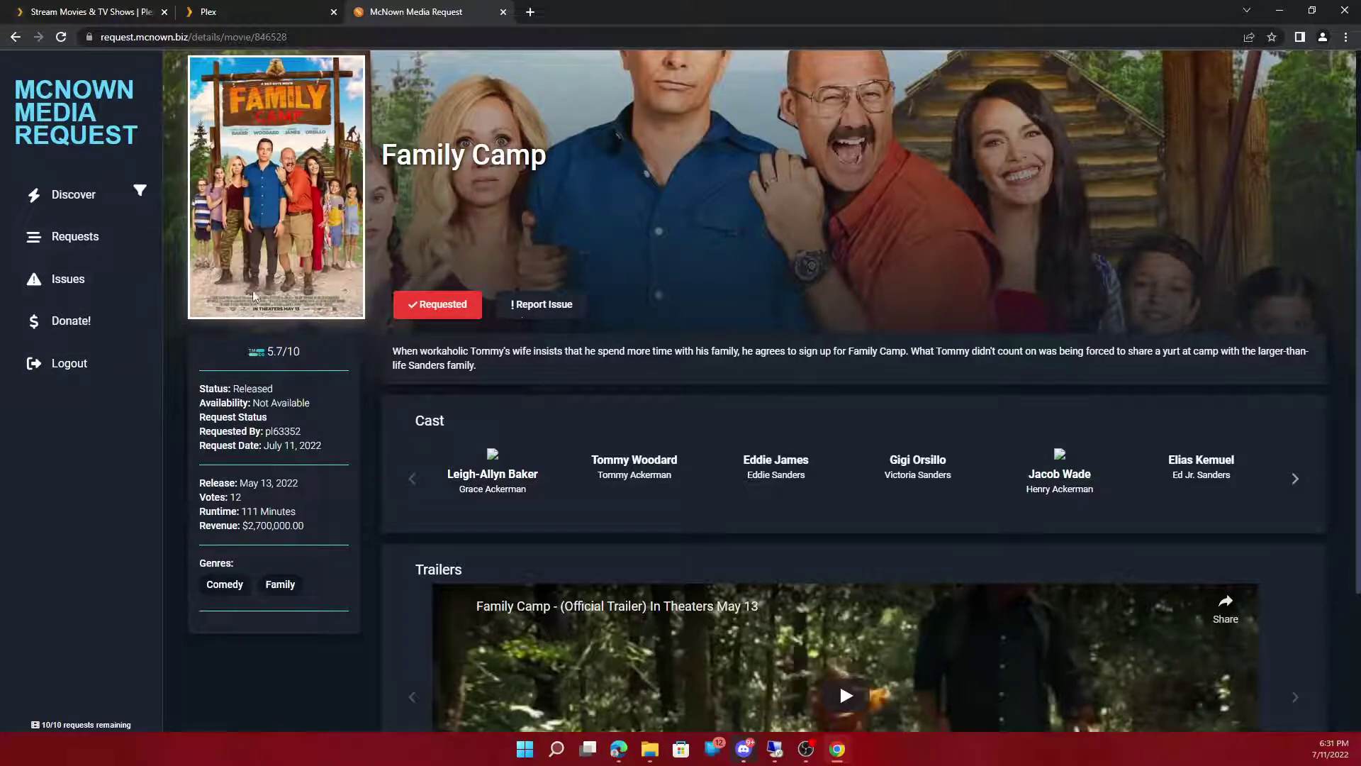
Step: Check the Issues list, then return to Discover and open Batman (1989)
left_click(73, 285)
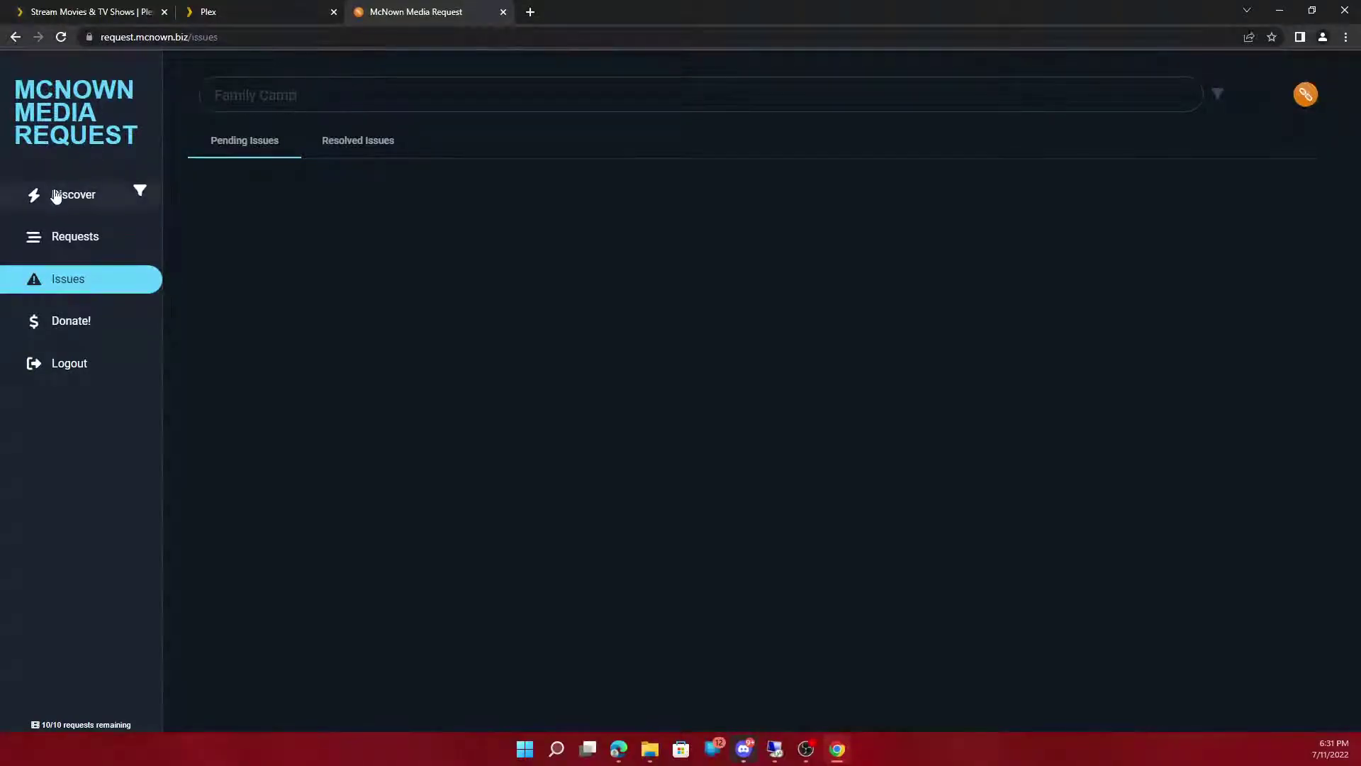
left_click(57, 194)
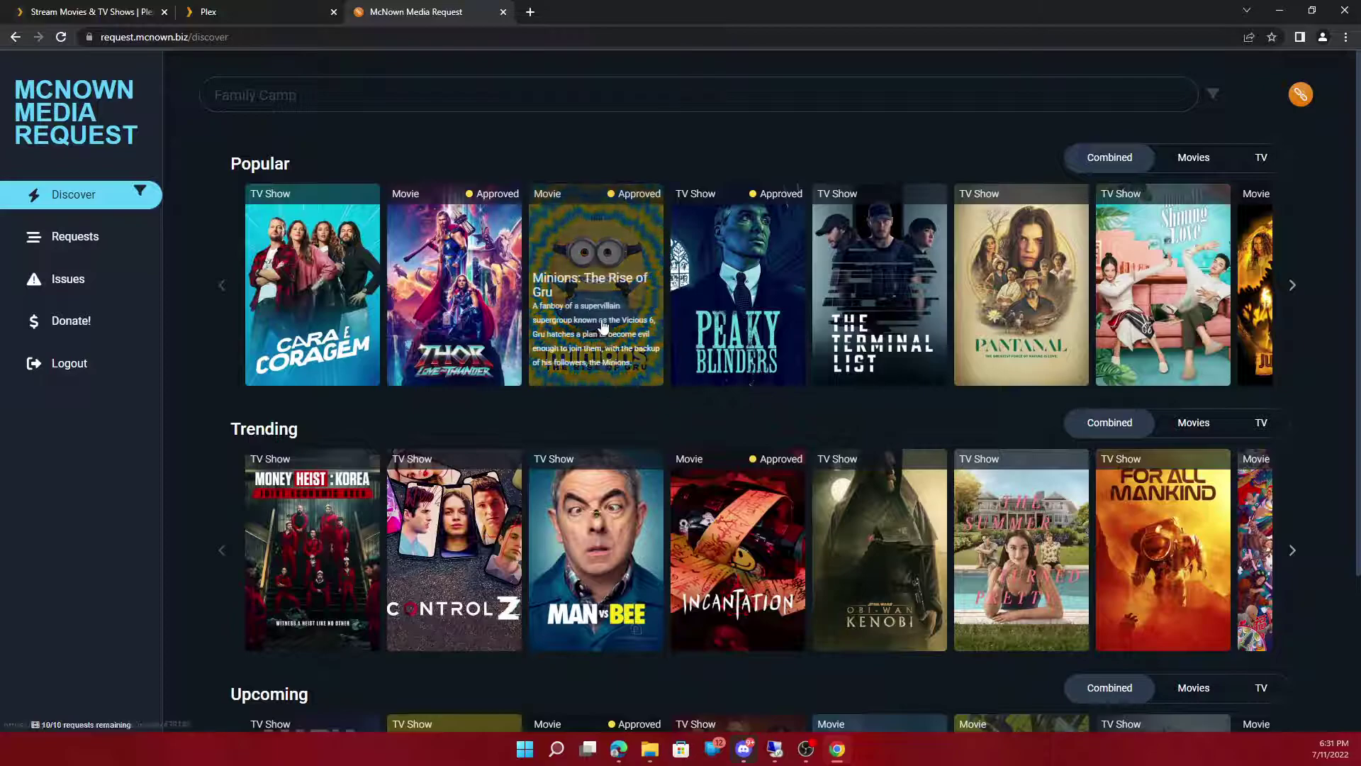
scroll(585, 358, "down", 3)
scroll(588, 352, "up", 3)
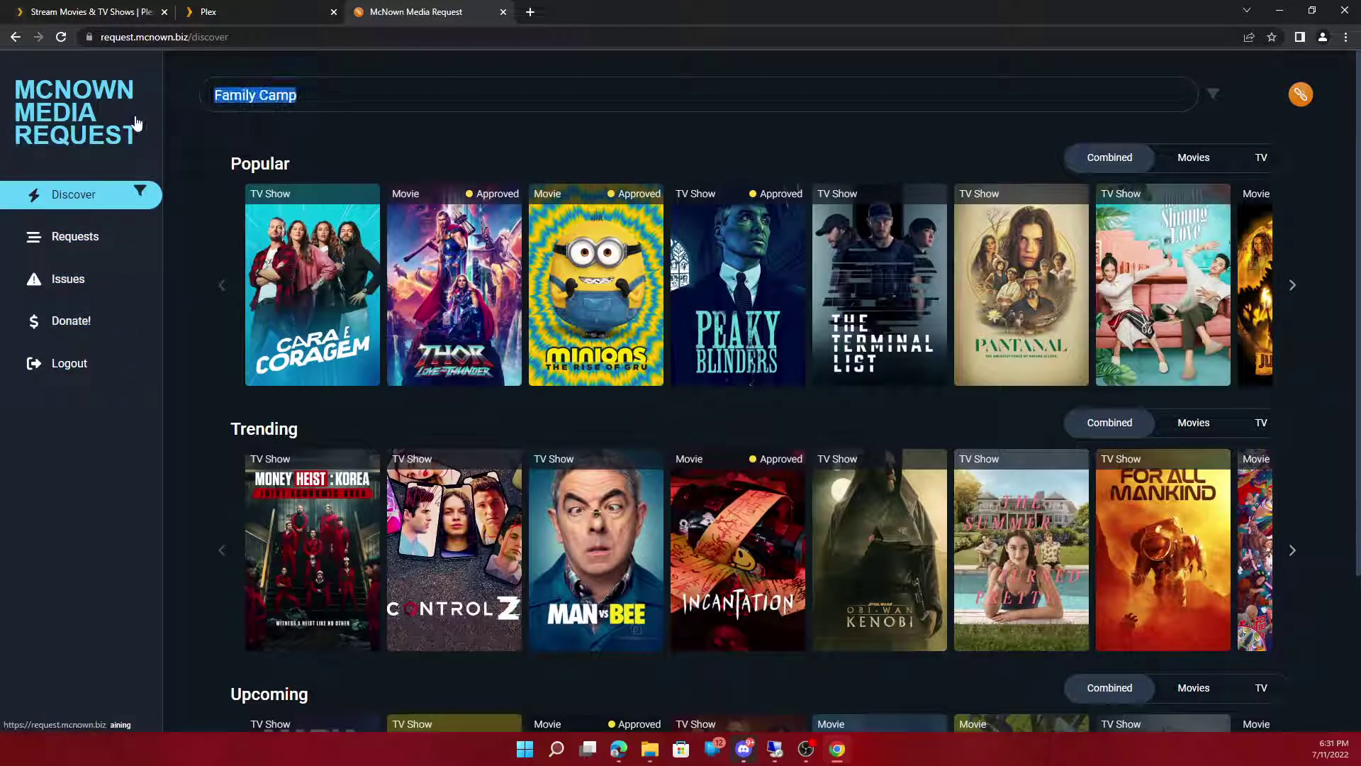
key("BackSpace")
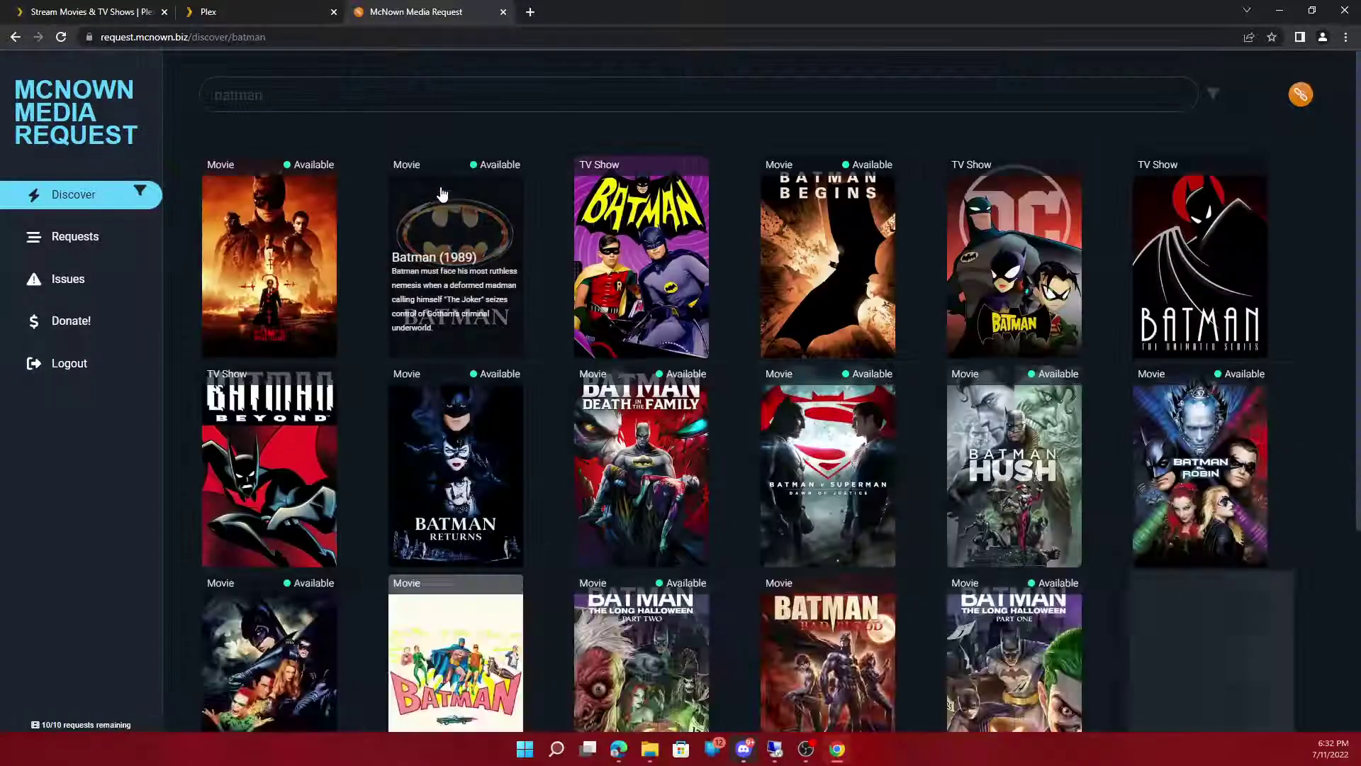
left_click(435, 213)
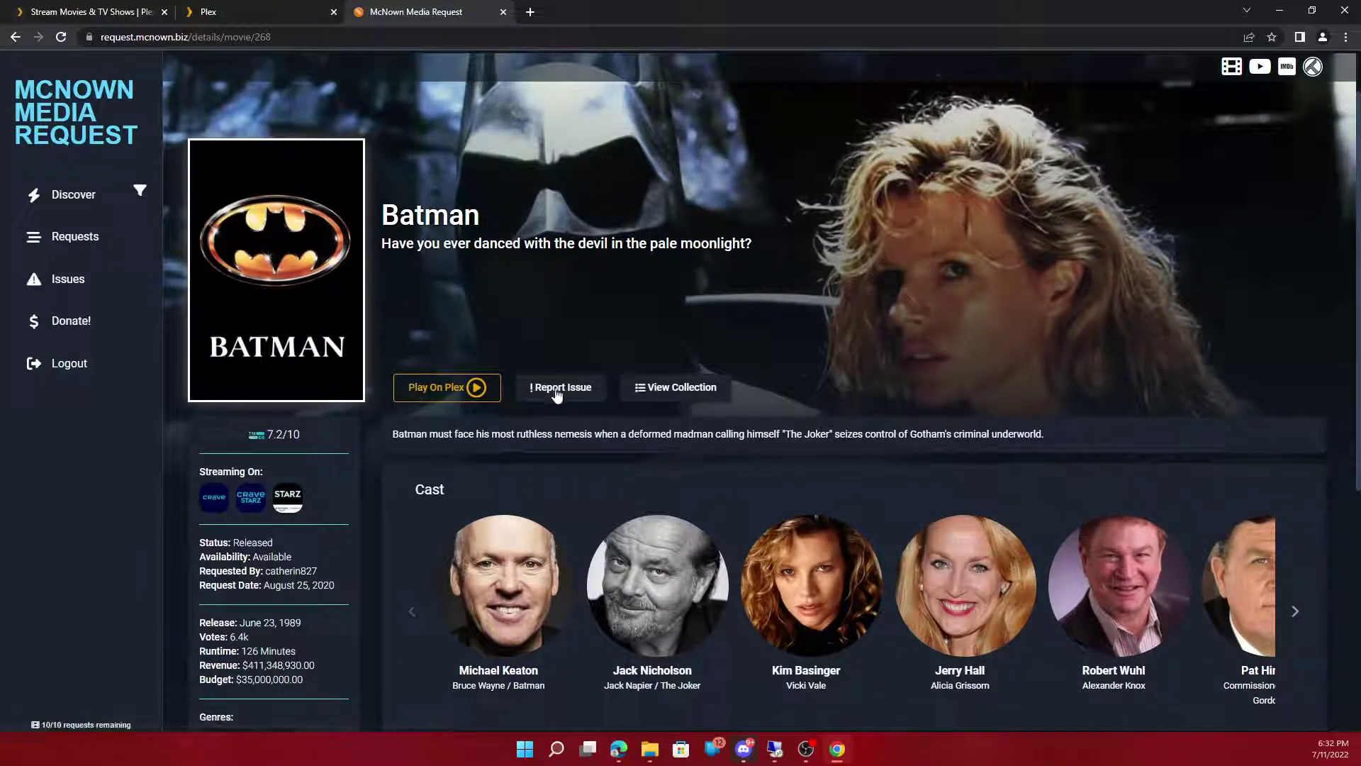
Step: Open Batman's Report Issue form, view the category list, and cancel without reporting
left_click(560, 388)
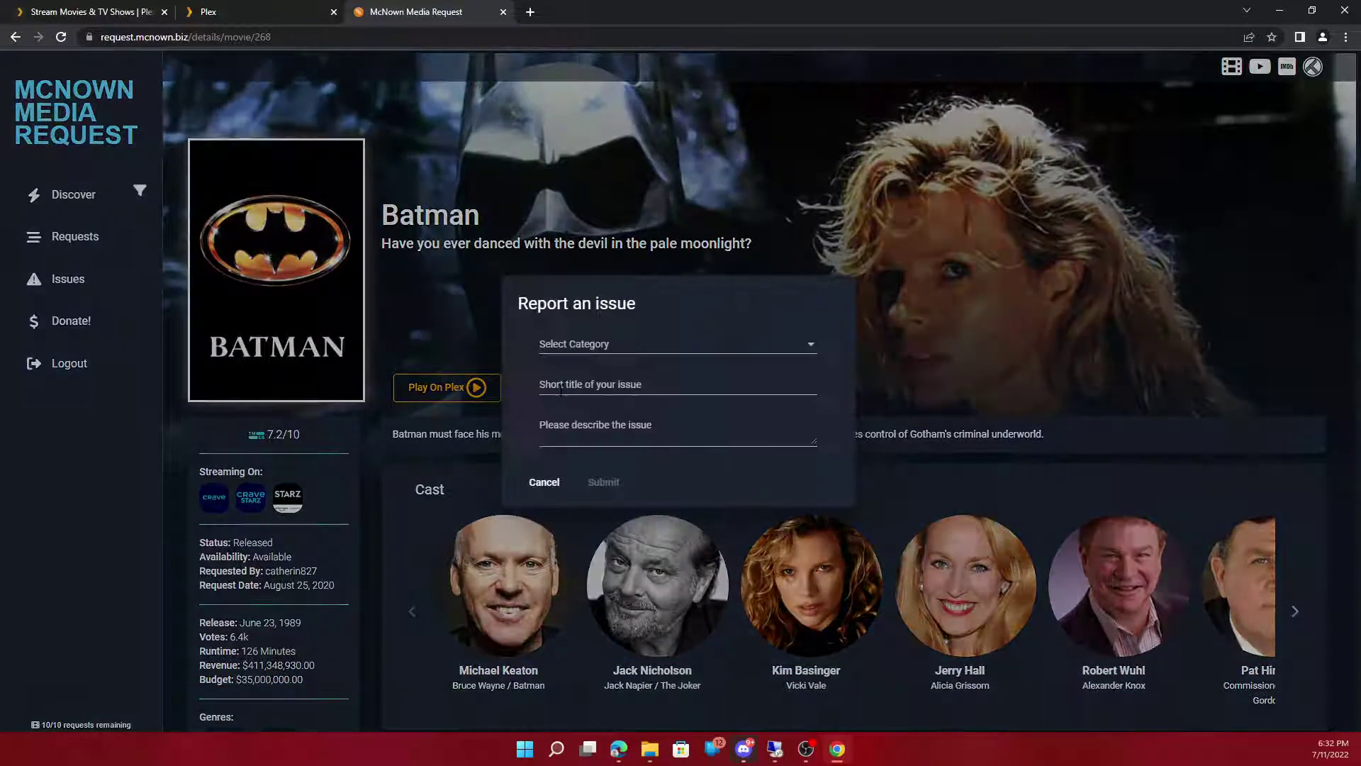
left_click(640, 344)
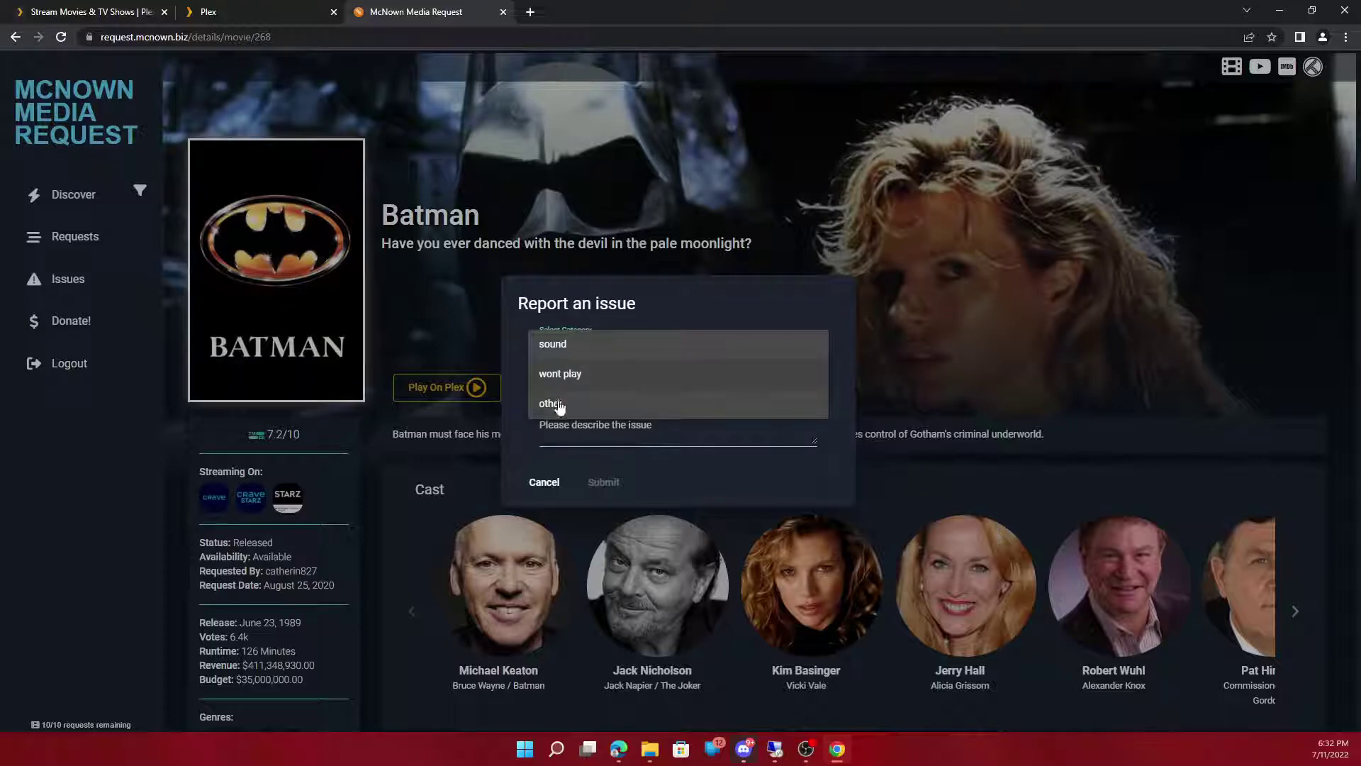
left_click(707, 478)
left_click(930, 225)
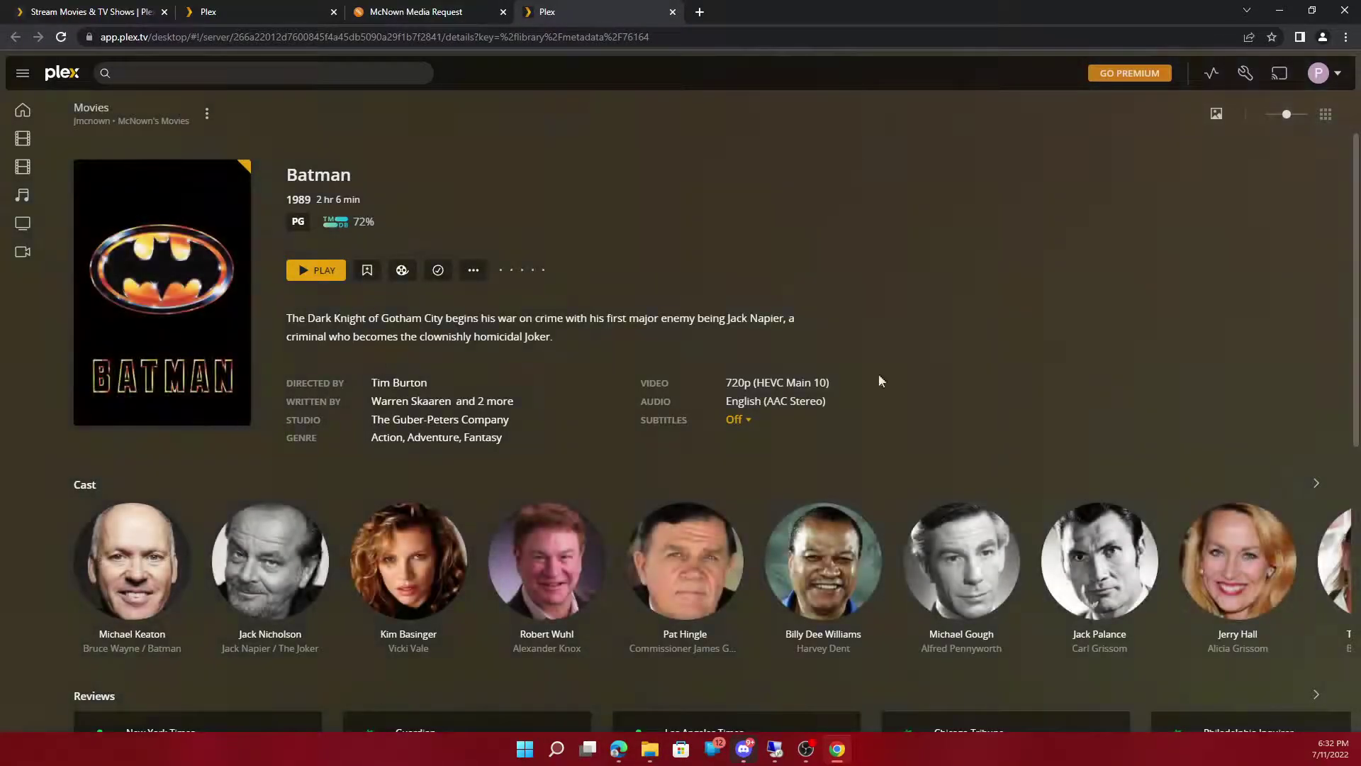
Step: Return to the request site's Discover page
left_click(353, 13)
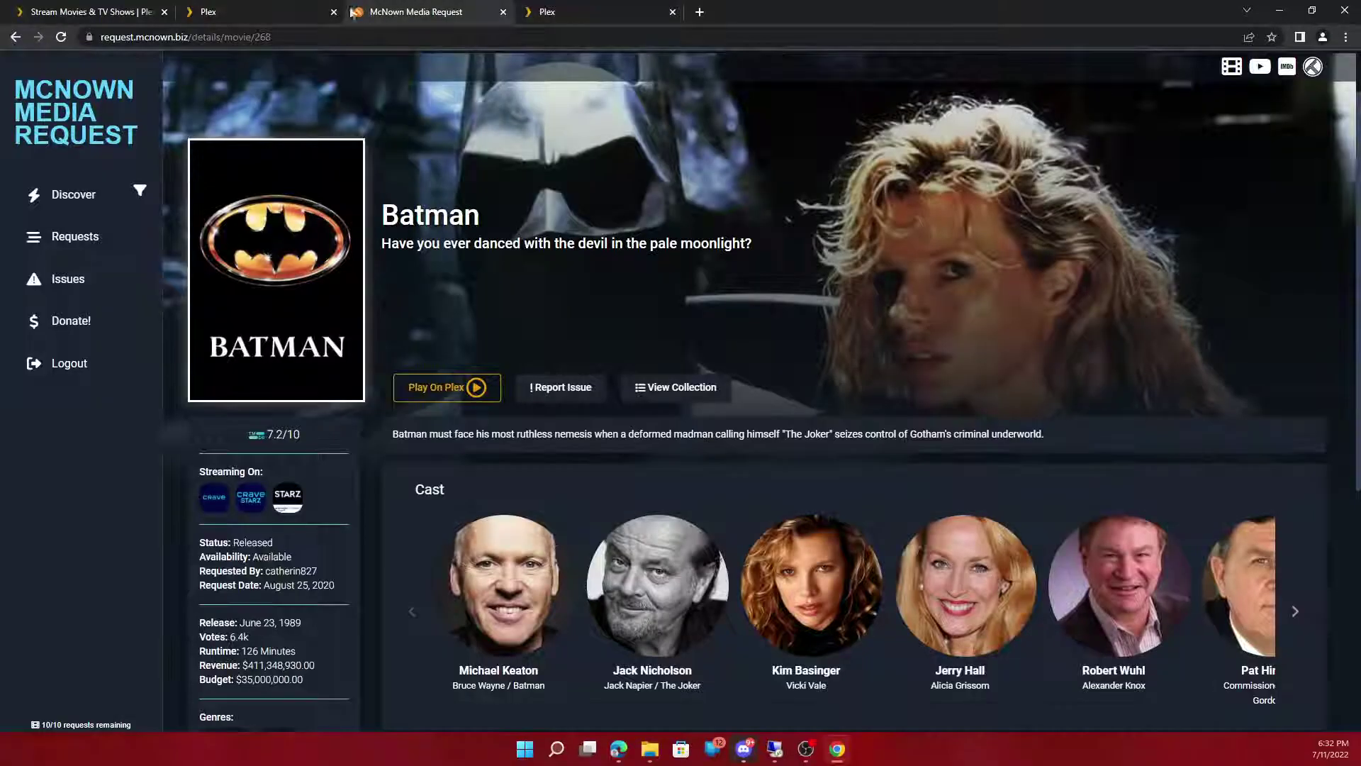
left_click(60, 199)
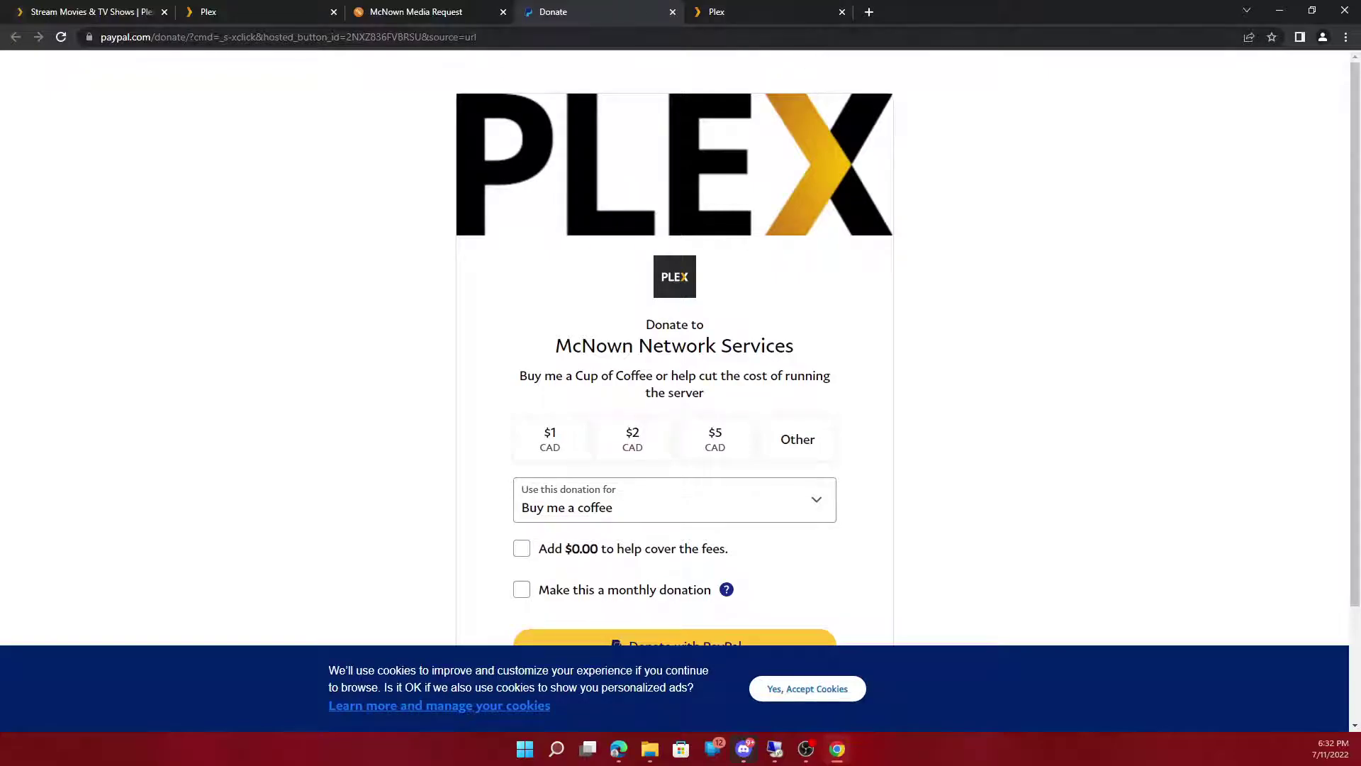
Step: Close the extra Batman Plex tab and go back to Plex's Family Camp page
left_click(841, 13)
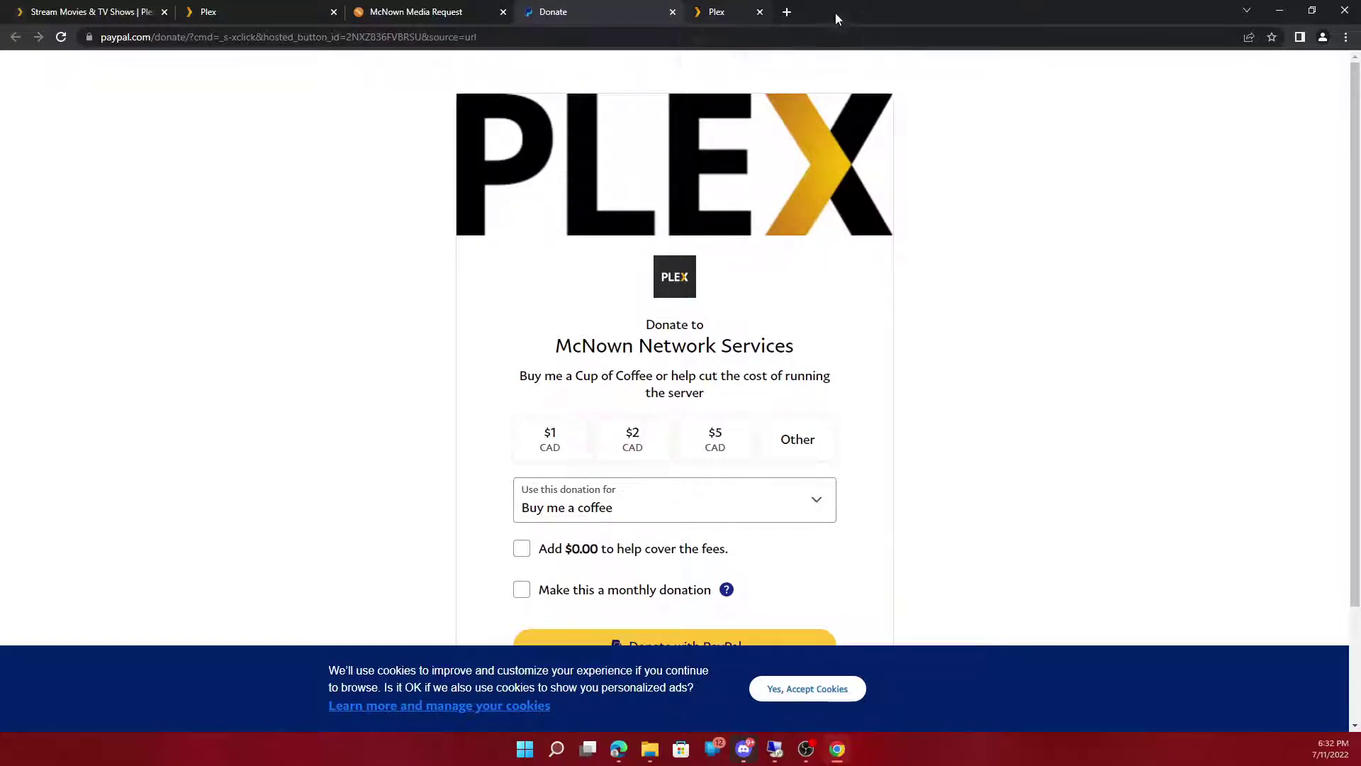
left_click(360, 9)
left_click(258, 12)
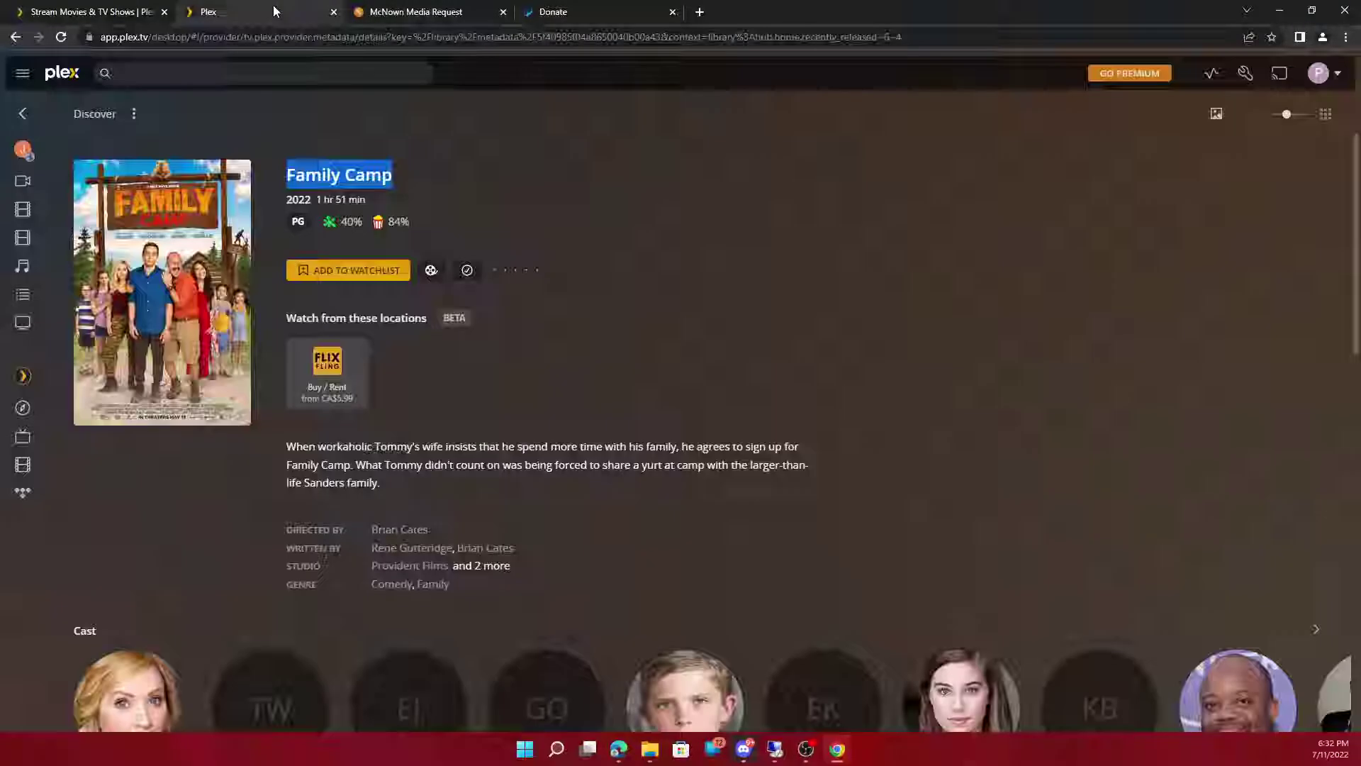